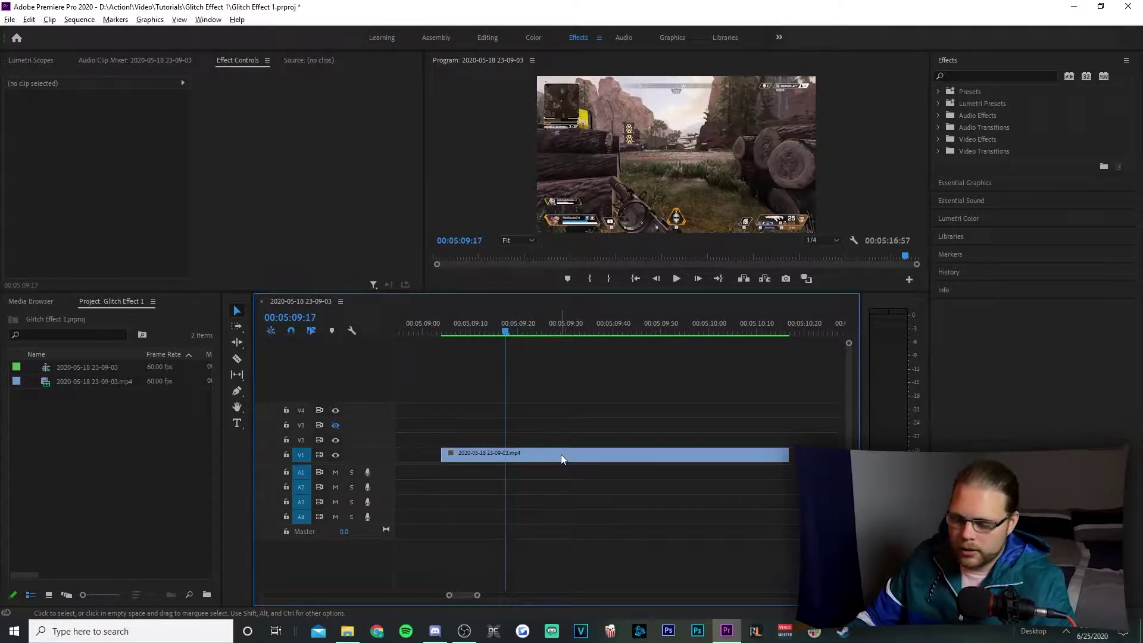
# Alt-drag the gameplay clip from V1 to make a copy on track V2
pyautogui.moveTo(563, 453); pyautogui.dragTo(563, 436)
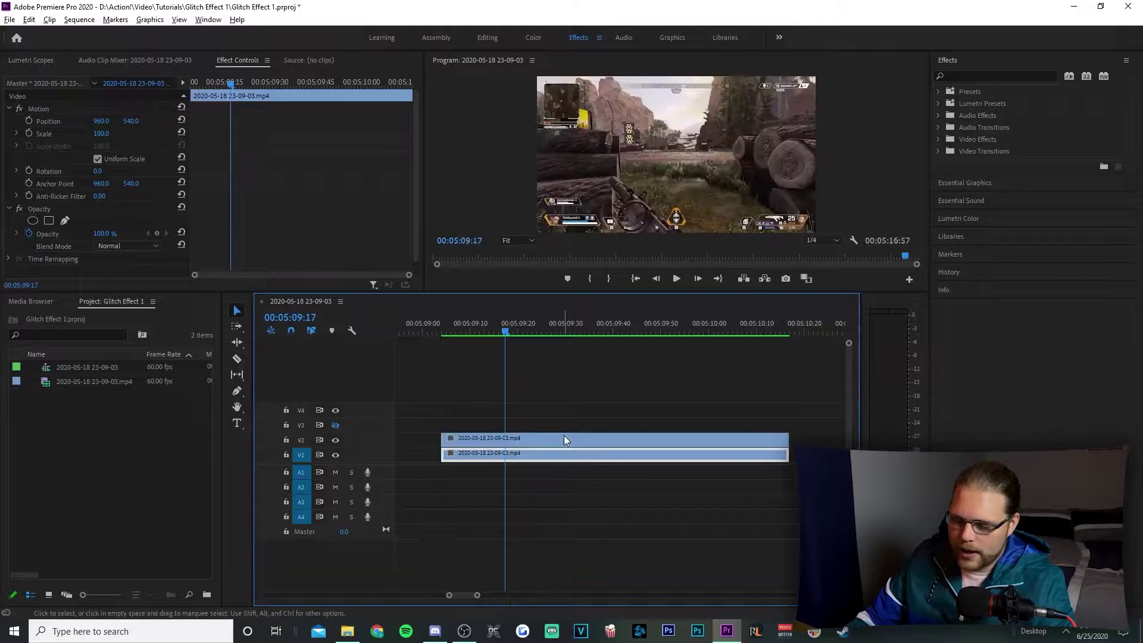
pyautogui.click(563, 424)
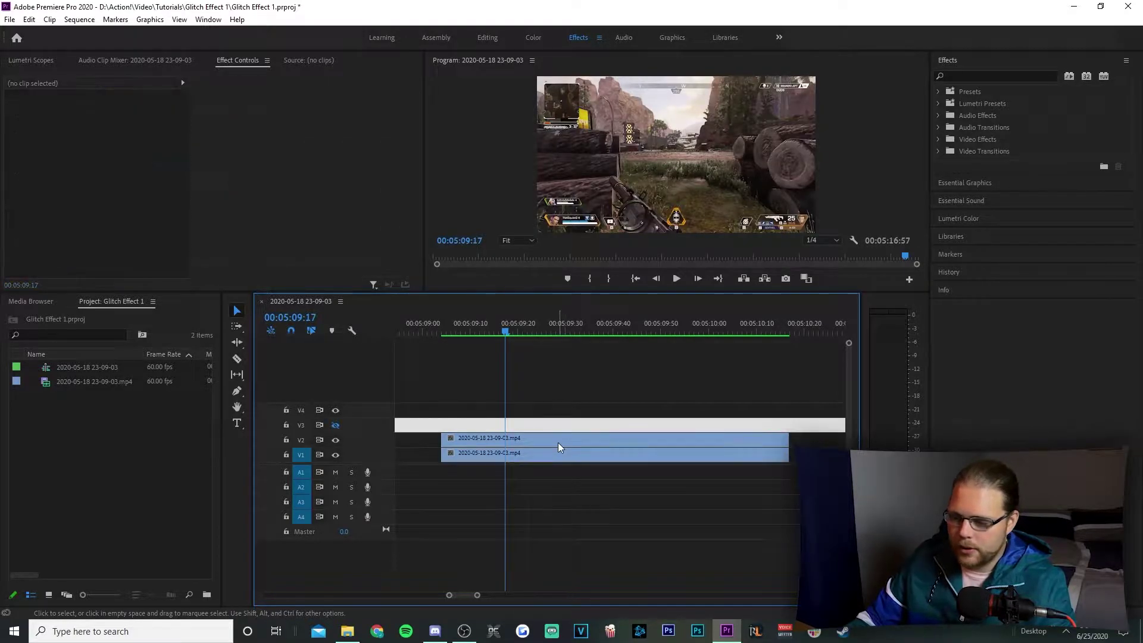
pyautogui.click(558, 441)
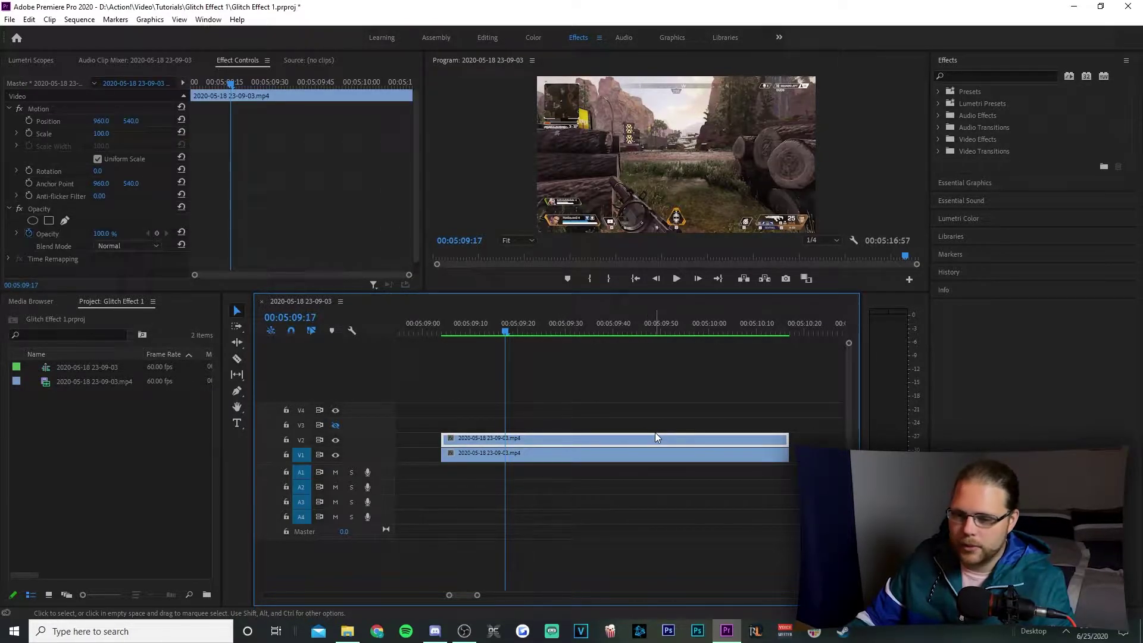
pyautogui.click(623, 426)
# Apply VR Chromatic Aberrations and VR Digital Glitch to the V2 clip via the Effects search
pyautogui.click(982, 74)
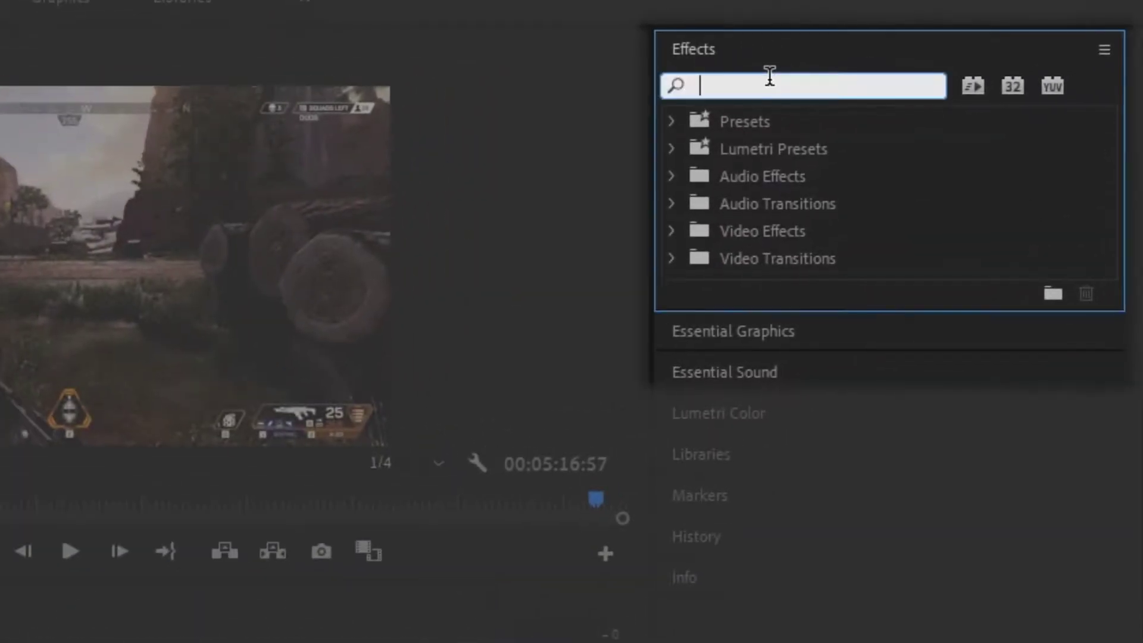
pyautogui.write('vr chr')
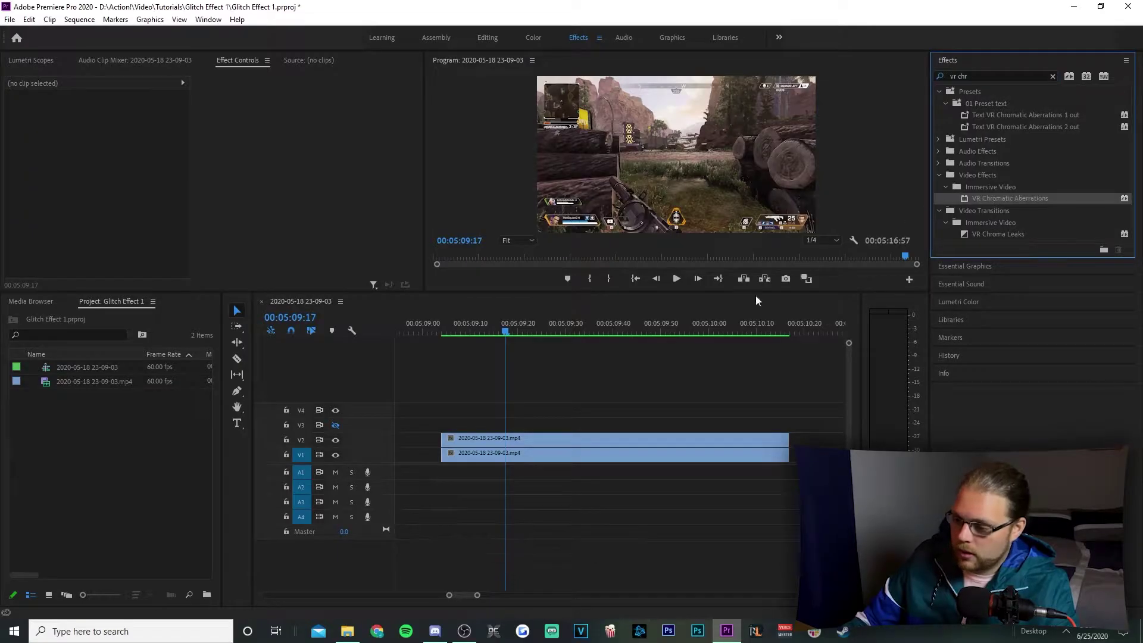
pyautogui.moveTo(756, 301); pyautogui.dragTo(557, 440)
pyautogui.click(993, 76)
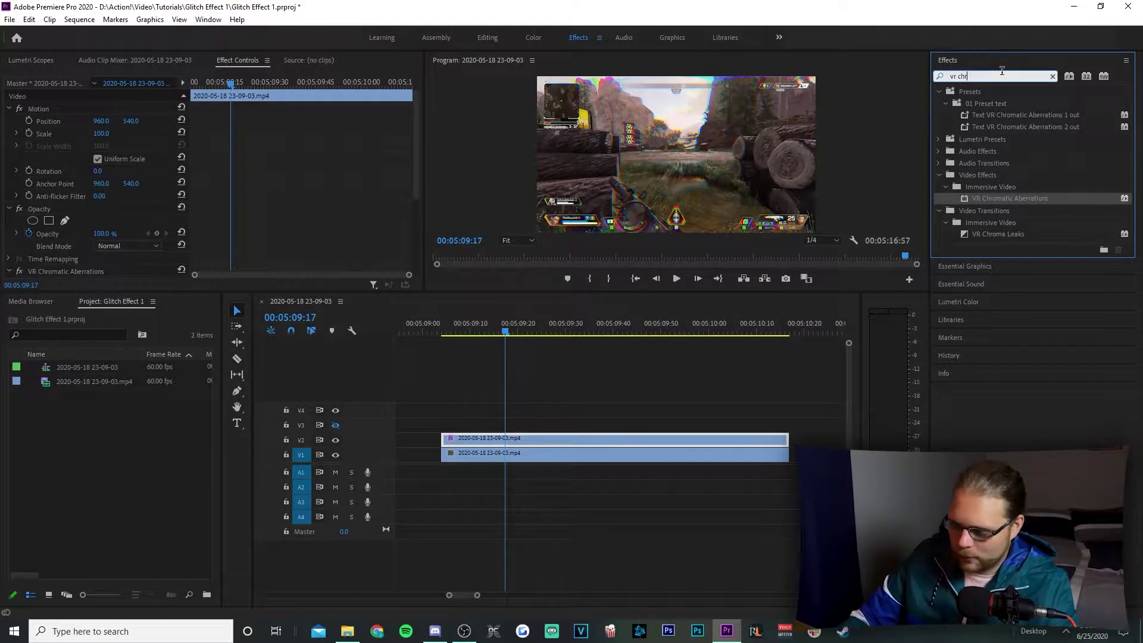
pyautogui.press('BackSpace')
pyautogui.press('BackSpace')
pyautogui.press('BackSpace')
pyautogui.press('BackSpace')
pyautogui.write('di')
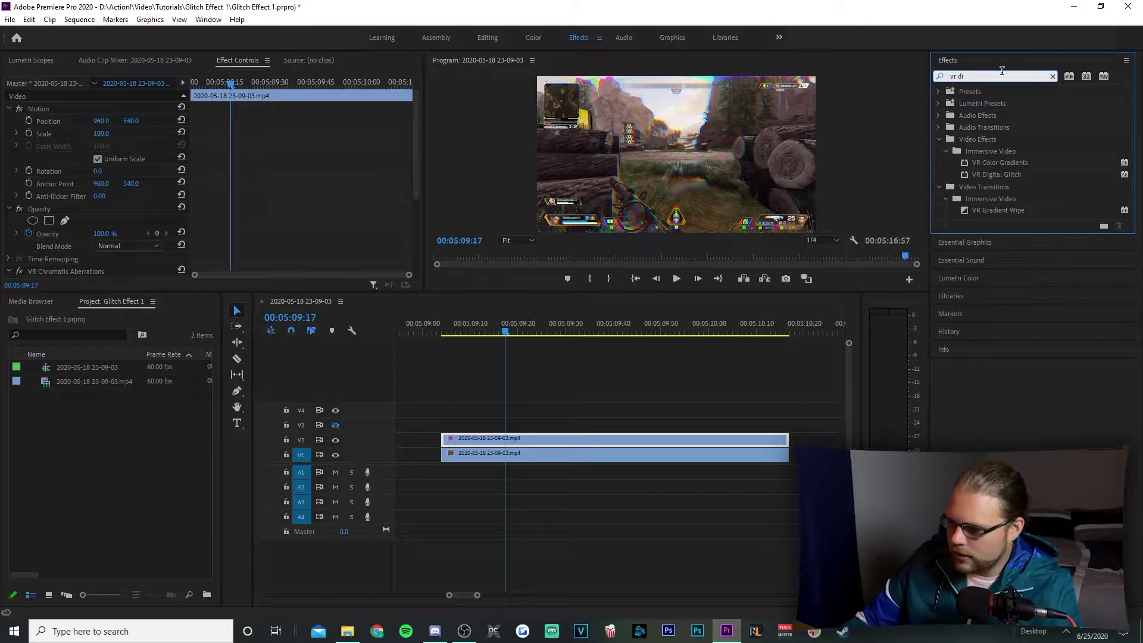
pyautogui.moveTo(1007, 174); pyautogui.dragTo(747, 438)
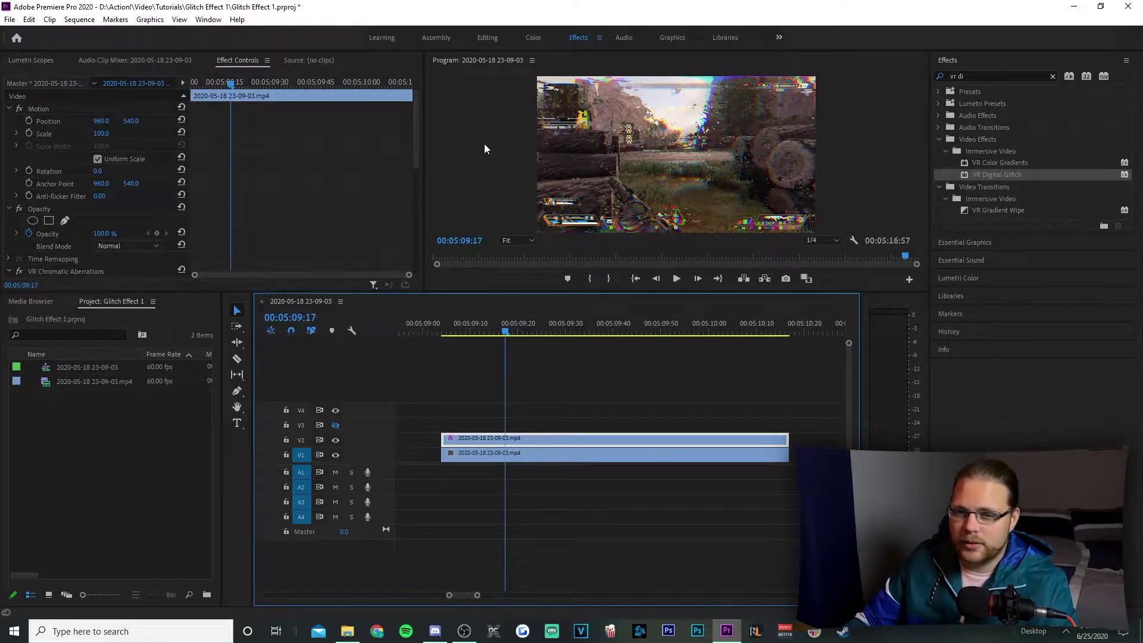
# At 00:05:09:09, enable keyframing for Aberration Red, Green and Blue
pyautogui.scroll(-5, 403, 160)
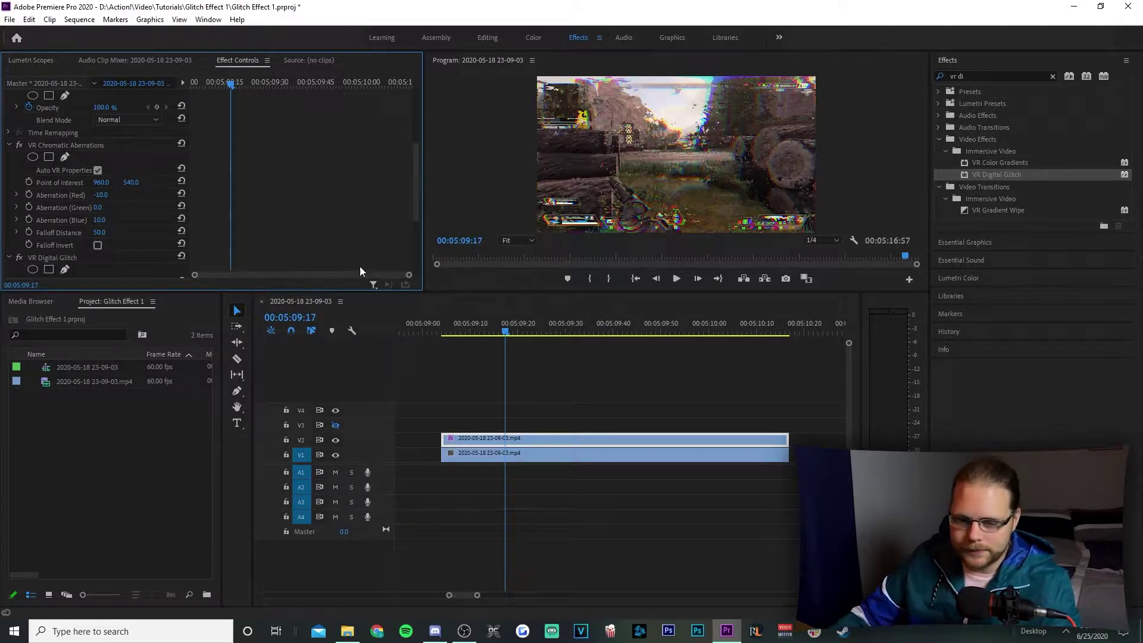
pyautogui.moveTo(232, 90); pyautogui.dragTo(102, 209)
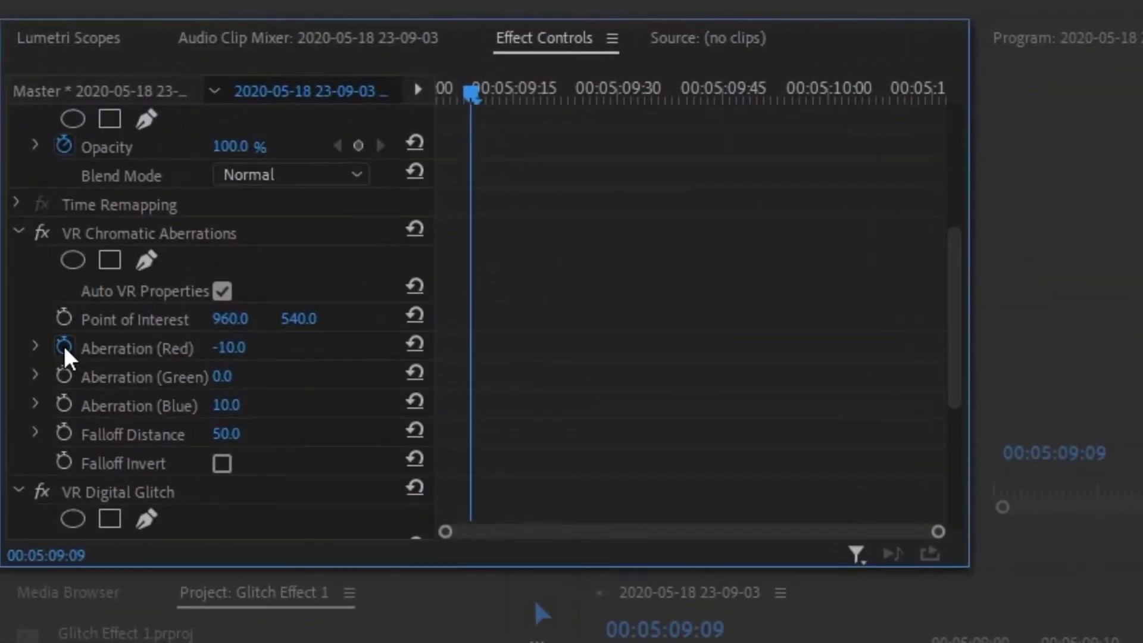
pyautogui.click(28, 195)
pyautogui.click(63, 376)
pyautogui.click(66, 408)
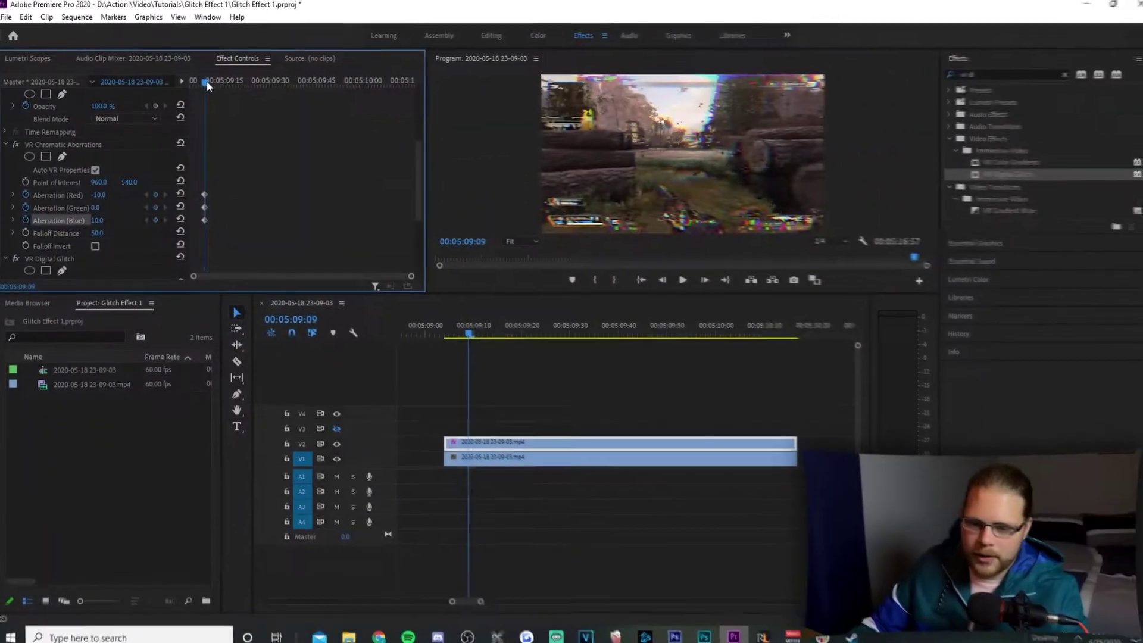
# One frame later, at 00:05:09:10, set Aberration Red, Green and Blue to 100
pyautogui.click(212, 82)
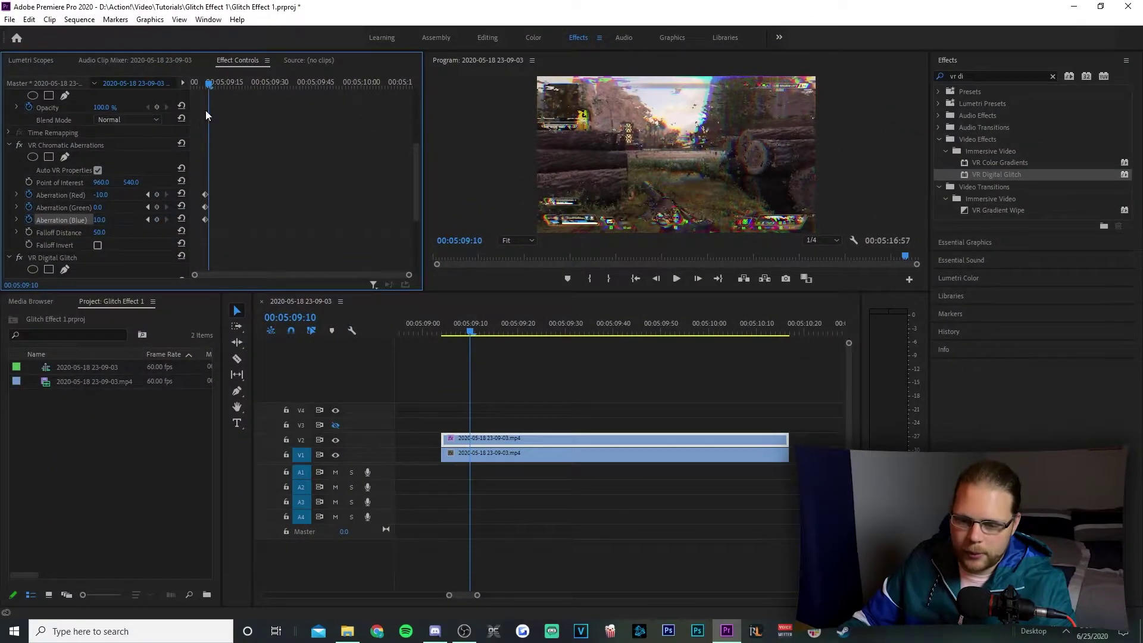
pyautogui.click(102, 195)
pyautogui.write('100')
pyautogui.press('Return')
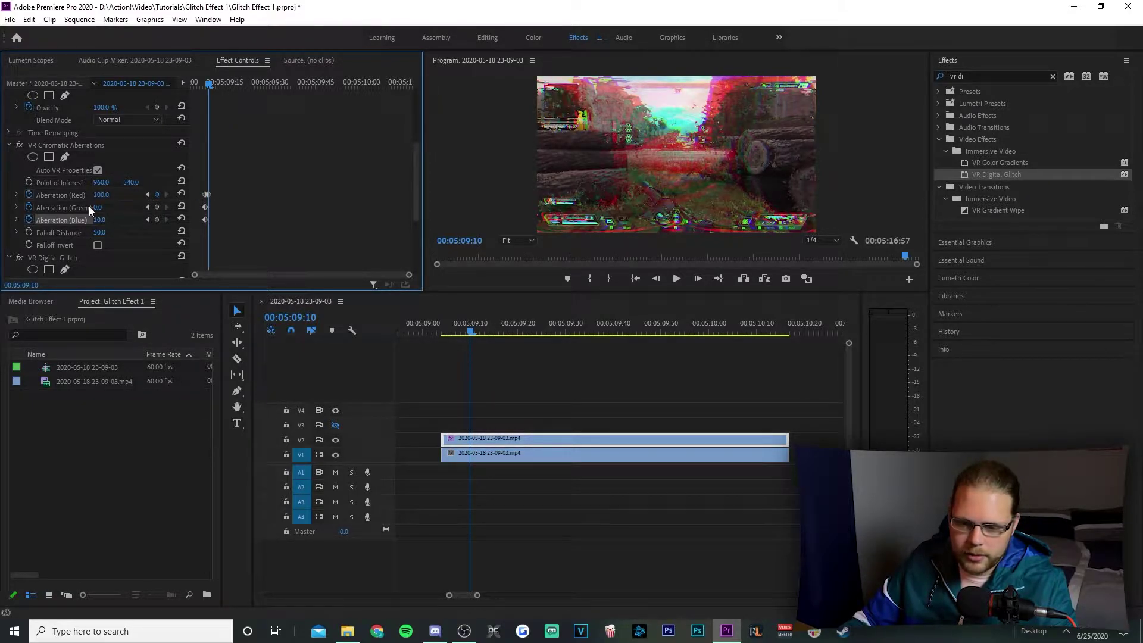
pyautogui.write('100')
pyautogui.press('Return')
pyautogui.click(112, 222)
pyautogui.write('100')
pyautogui.press('Return')
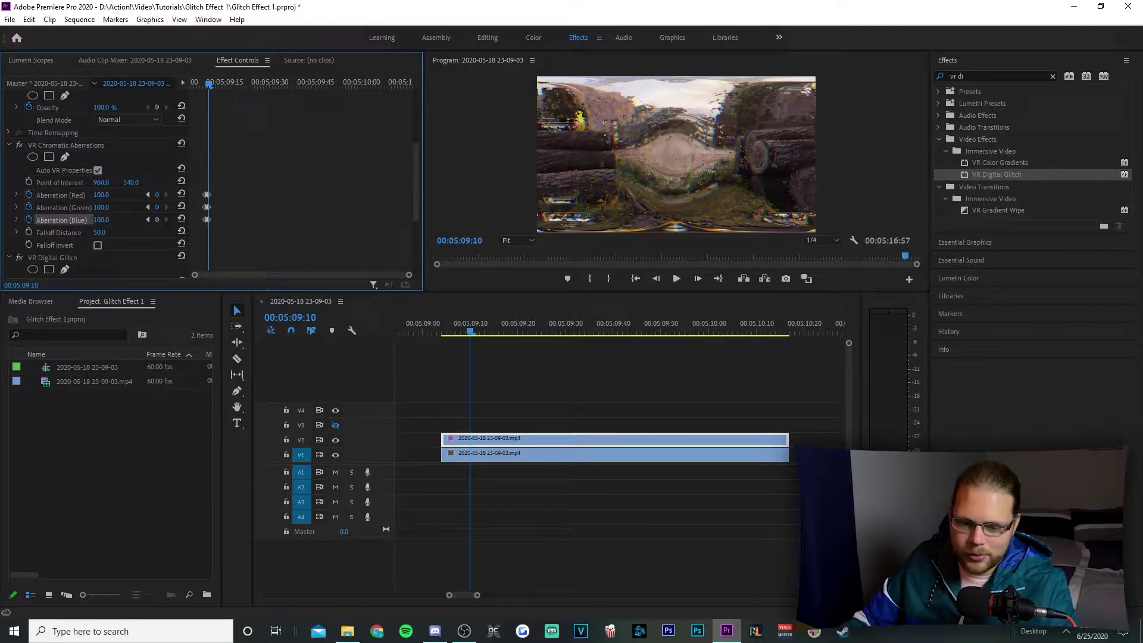
# At 00:05:09:11, return Red to -10, Green to 0 and Blue to 10
pyautogui.click(213, 84)
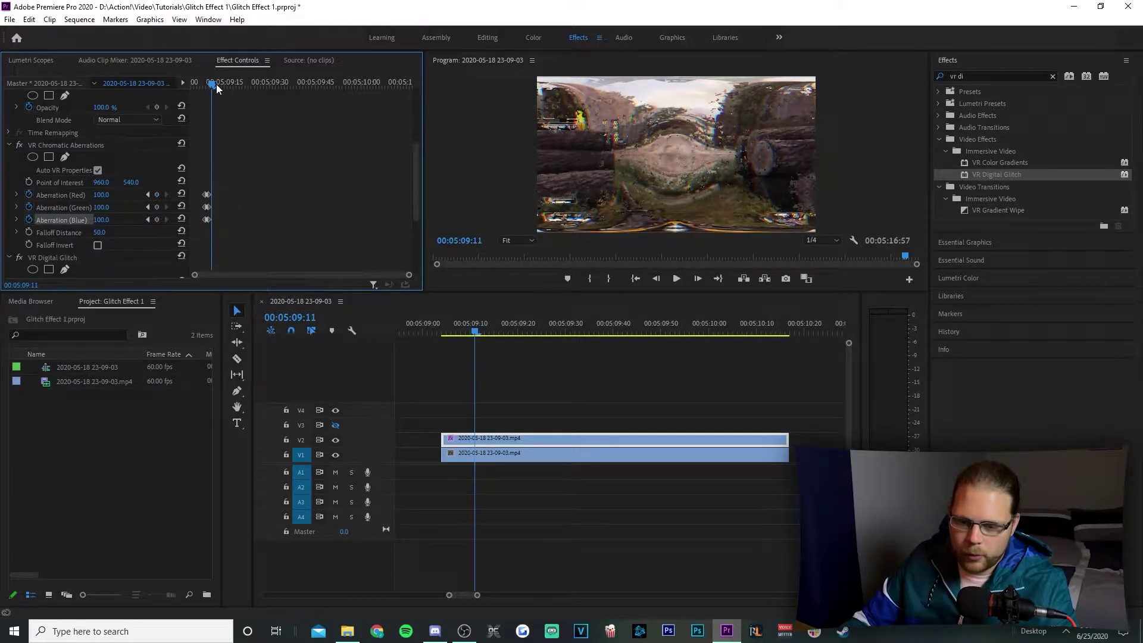
pyautogui.click(181, 195)
pyautogui.click(182, 206)
pyautogui.click(182, 219)
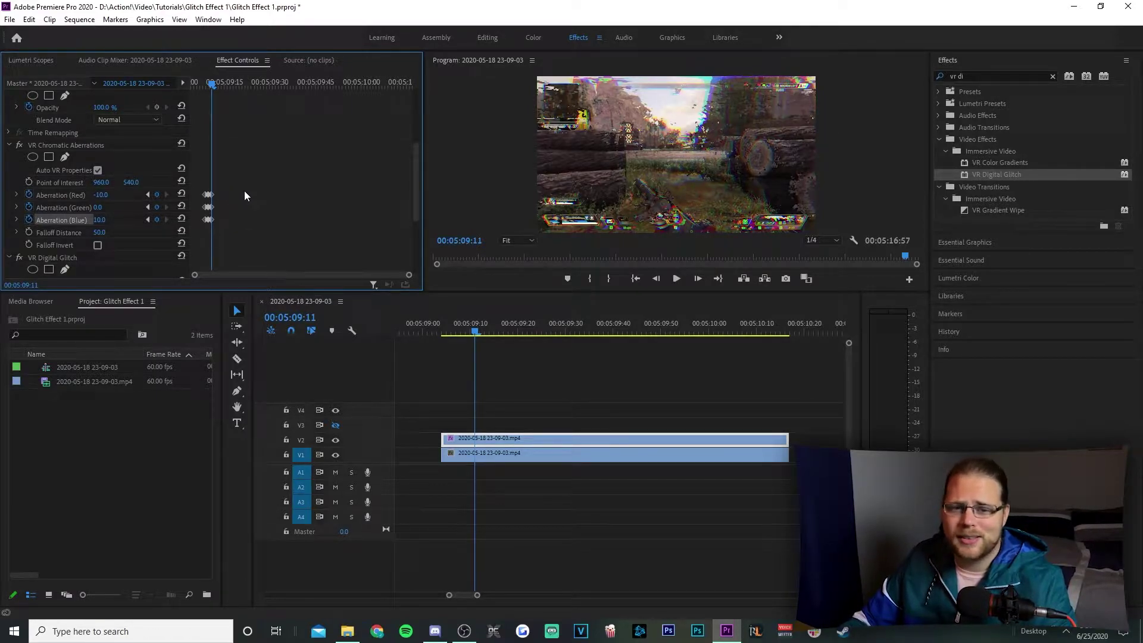
# Copy the Red, Green and Blue aberration keyframes to later points, then preview the flicker
pyautogui.click(208, 195)
pyautogui.moveTo(207, 194); pyautogui.dragTo(306, 205)
pyautogui.click(208, 208)
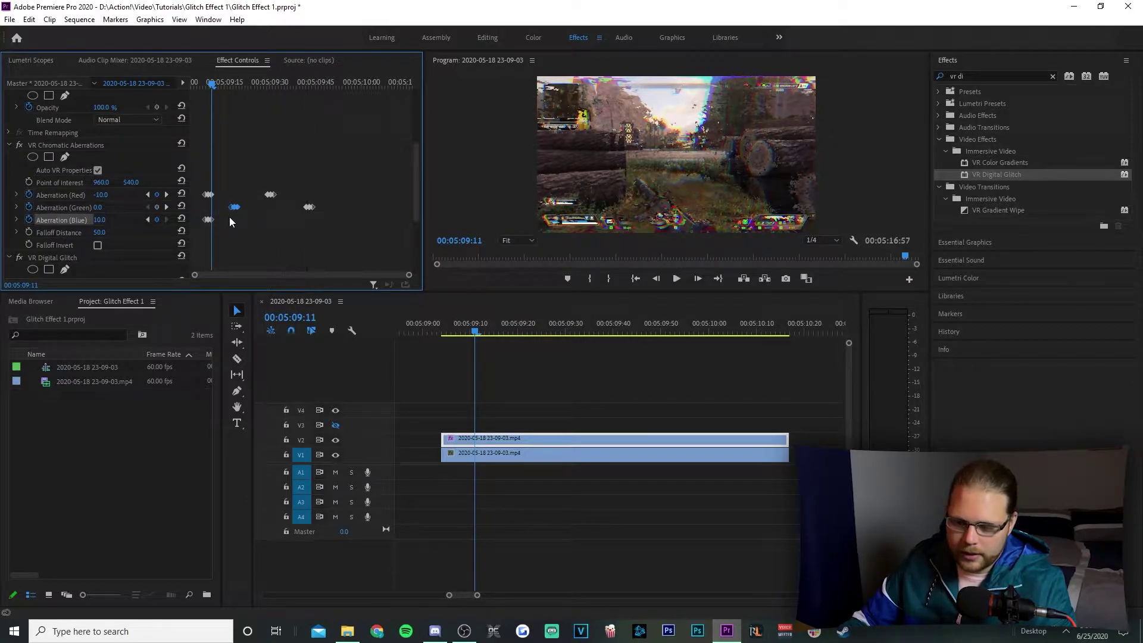
pyautogui.moveTo(207, 219); pyautogui.dragTo(360, 207)
pyautogui.click(308, 208)
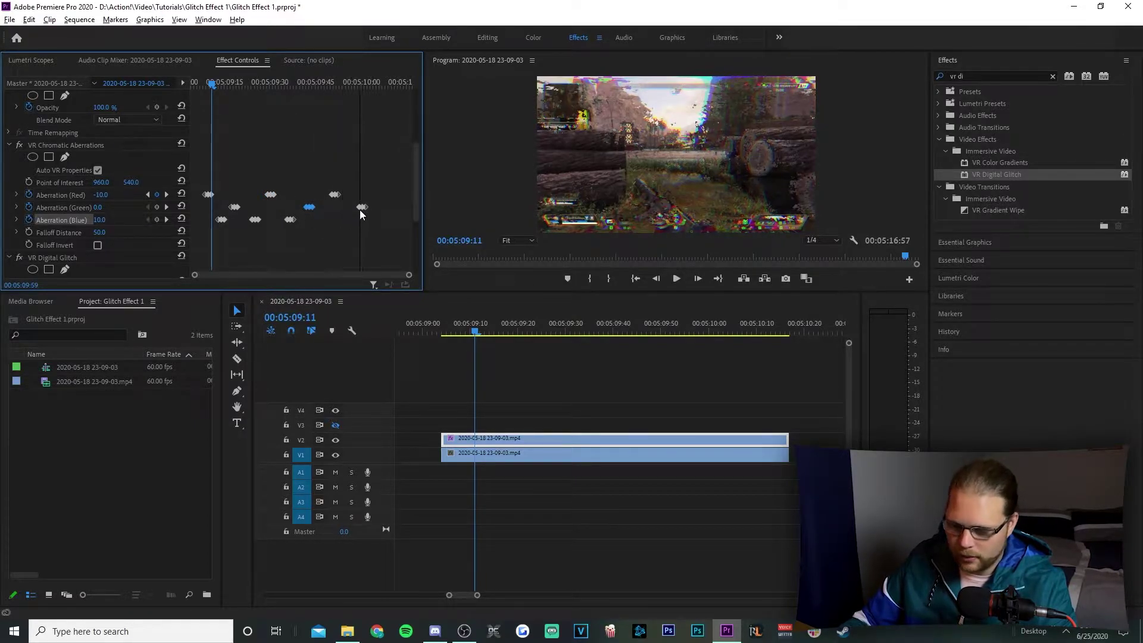
pyautogui.click(461, 334)
pyautogui.press('space')
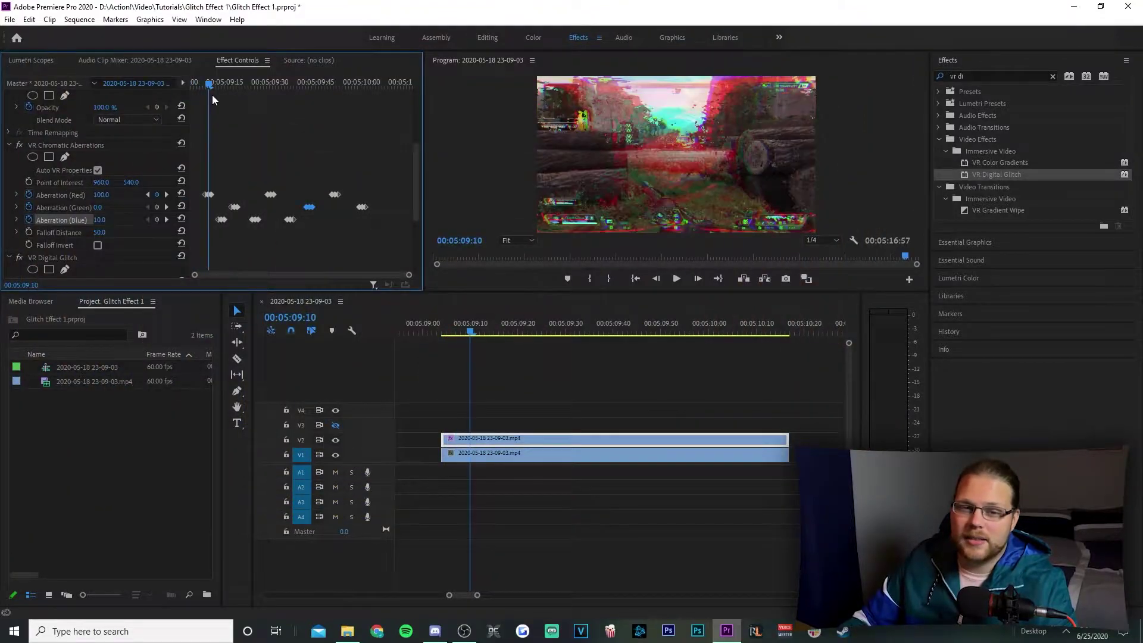
pyautogui.moveTo(212, 95); pyautogui.dragTo(313, 134)
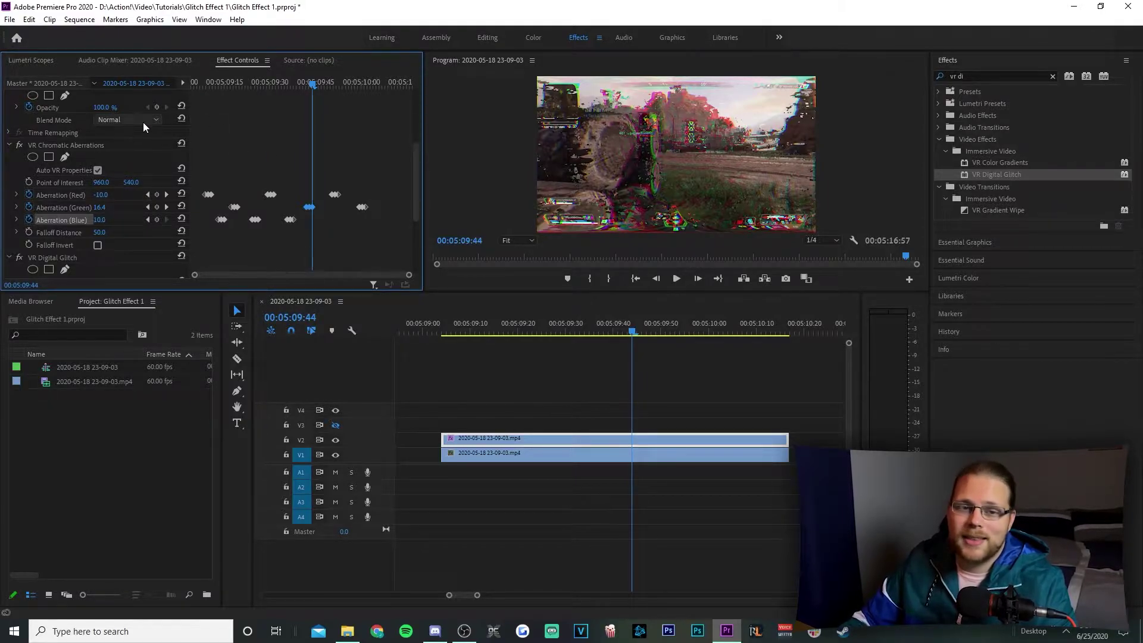
# Keyframe VR Digital Glitch Master Amplitude at 40 at 00:05:09:13
pyautogui.click(9, 146)
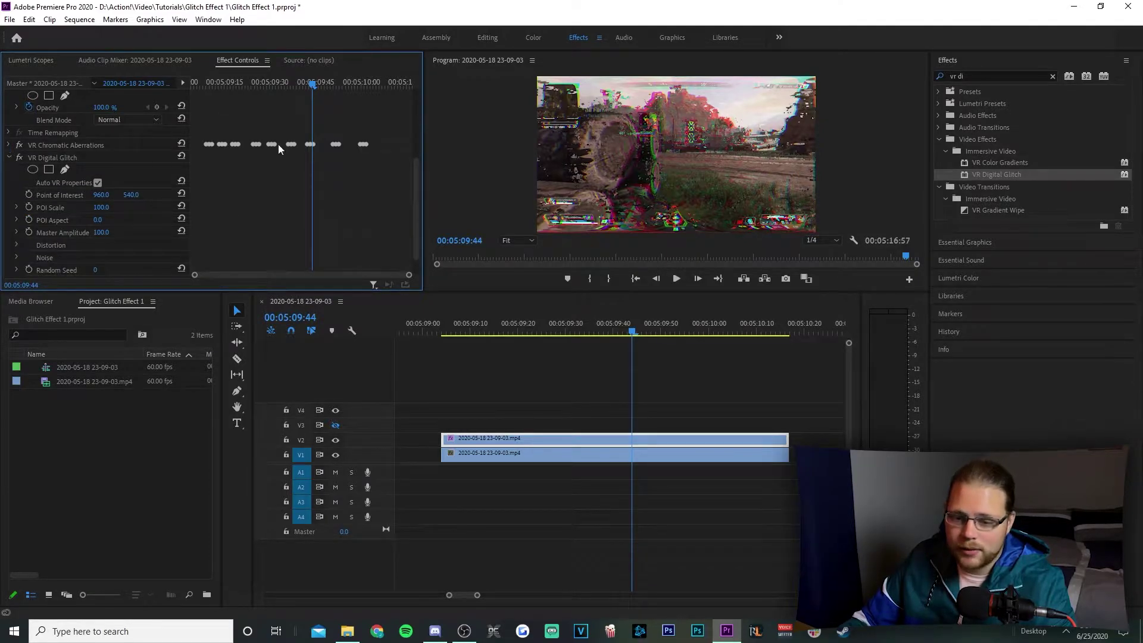
pyautogui.moveTo(416, 169); pyautogui.dragTo(414, 176)
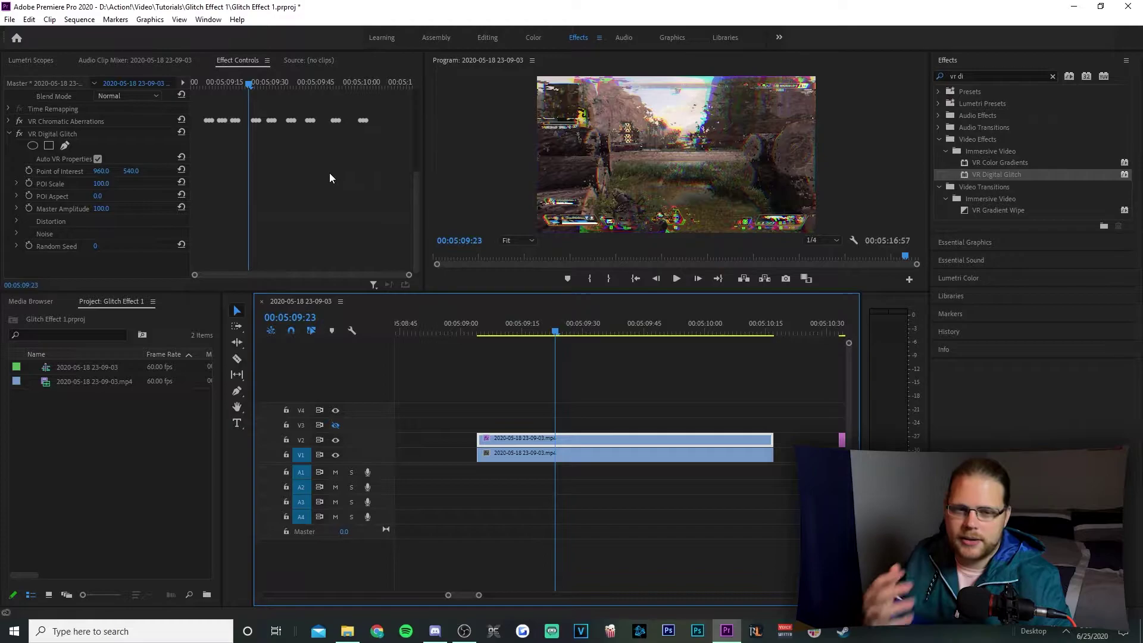
pyautogui.click(249, 194)
pyautogui.hotkey('shift', 'Left')
pyautogui.hotkey('shift', 'Left')
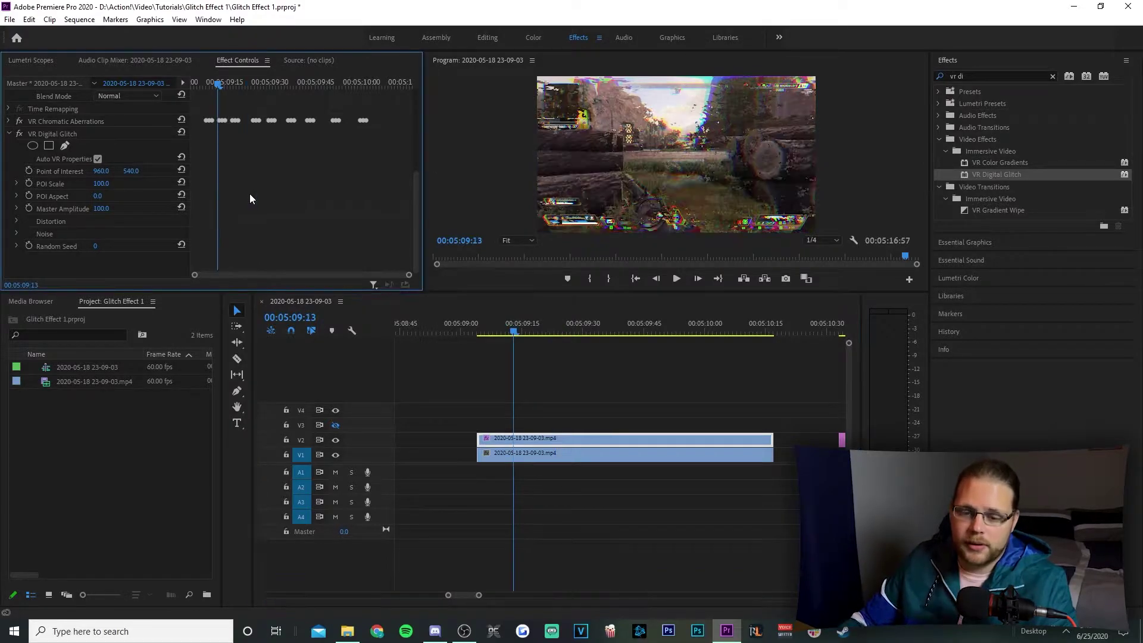
pyautogui.click(28, 209)
pyautogui.click(218, 209)
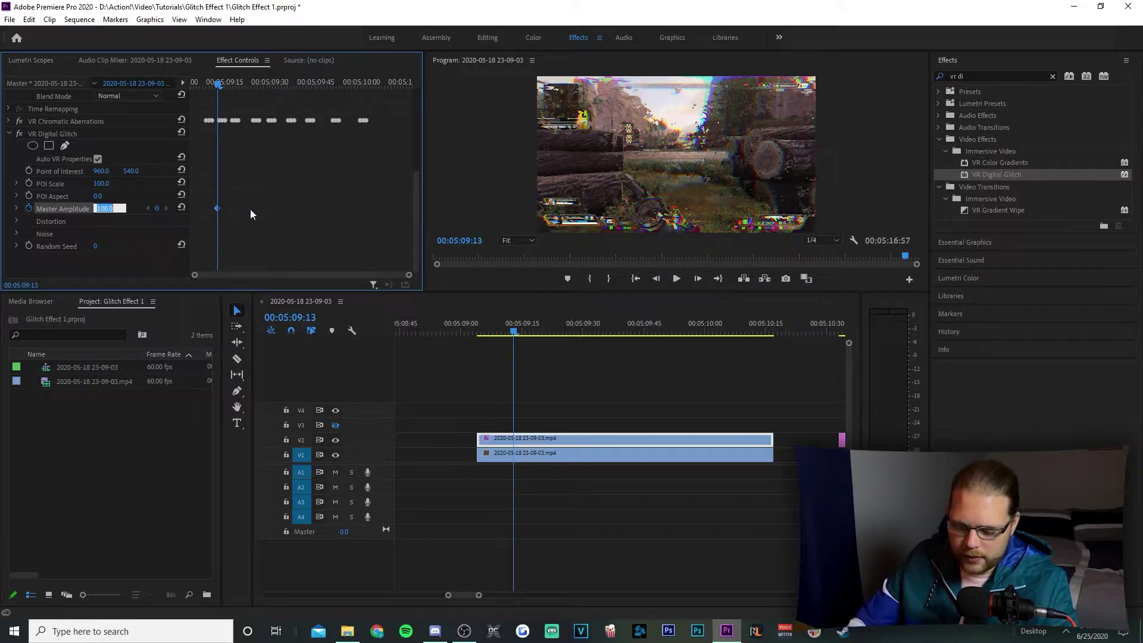
pyautogui.write('40')
pyautogui.press('Return')
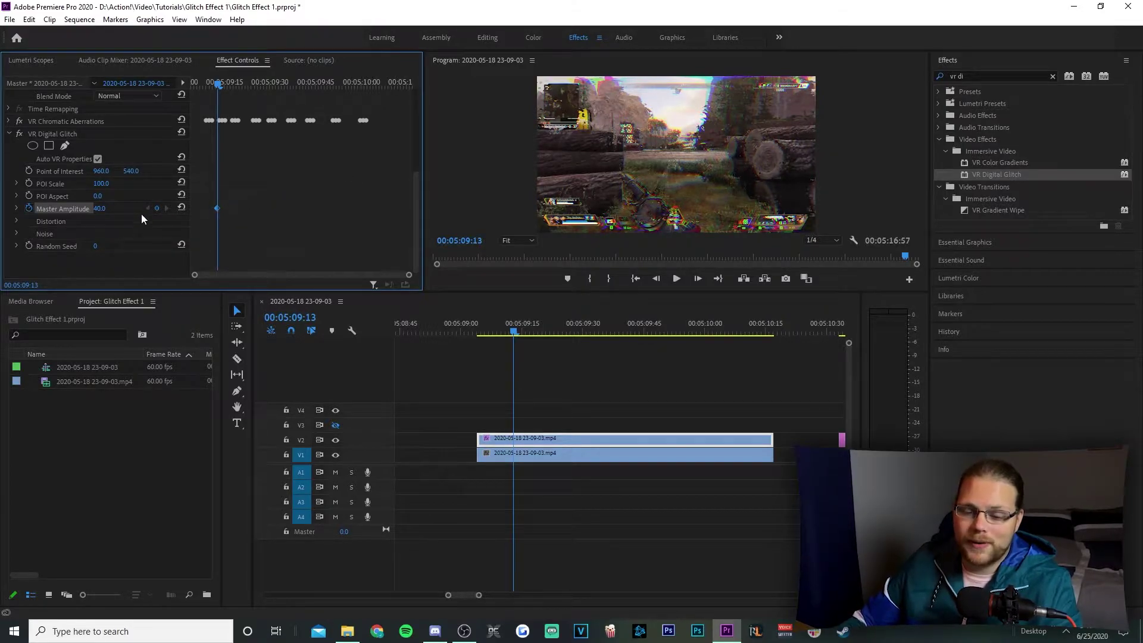
# Add a Master Amplitude keyframe of 25 at 00:05:09:06 and move the 40 keyframe about a second later
pyautogui.moveTo(219, 85); pyautogui.dragTo(200, 87)
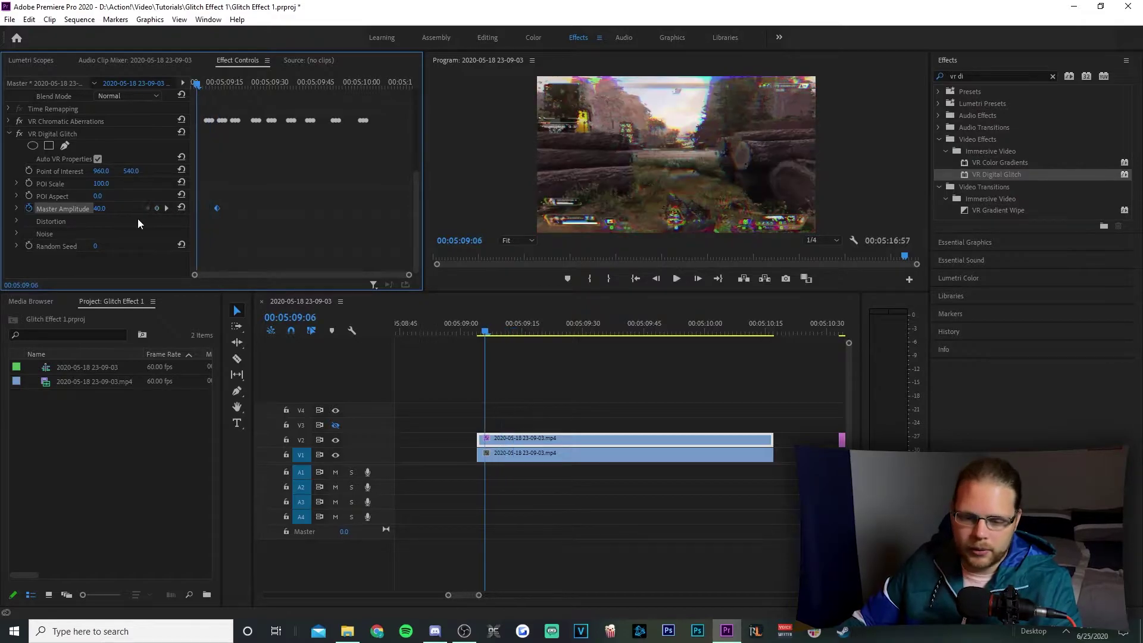
pyautogui.click(110, 208)
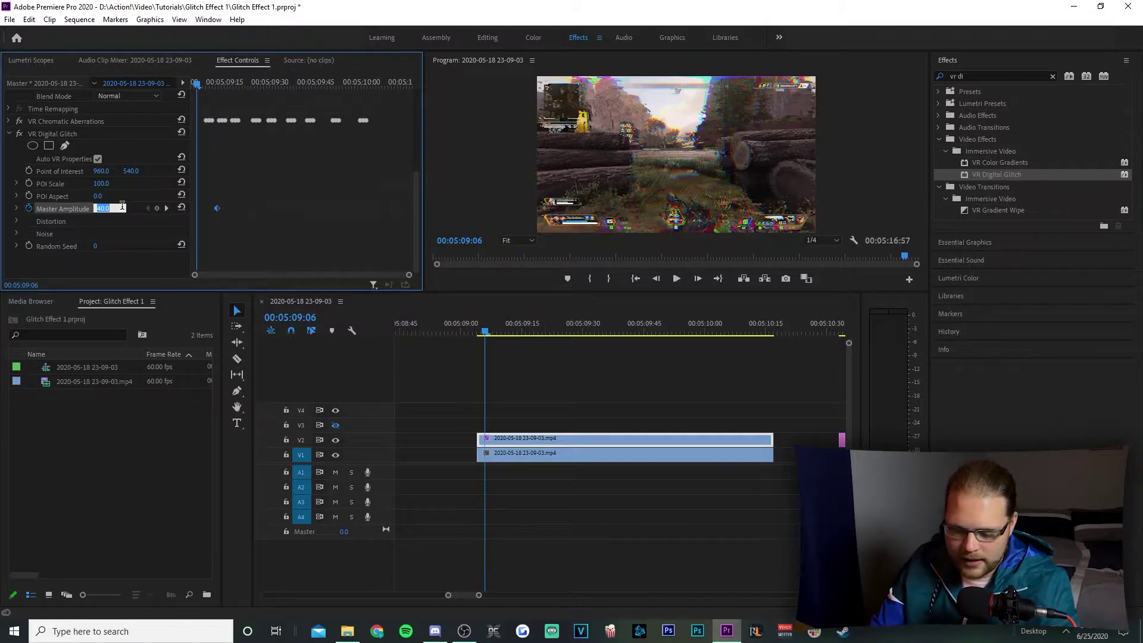
pyautogui.write('25')
pyautogui.press('Return')
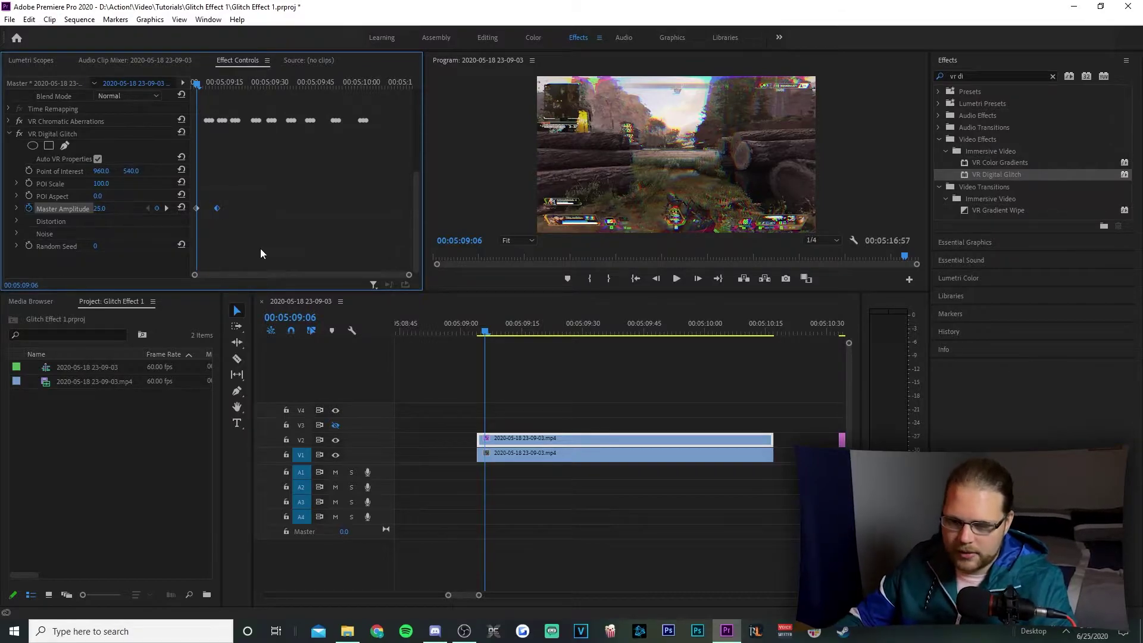
pyautogui.moveTo(218, 209); pyautogui.dragTo(381, 209)
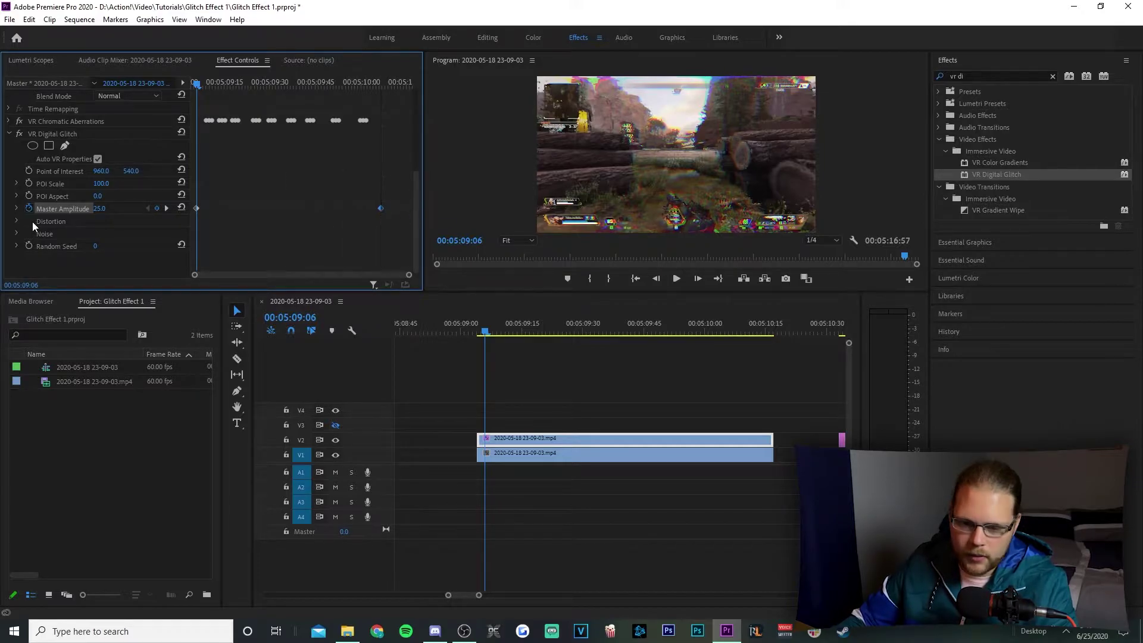
# Keyframe Color Distortion under Distortion, raising it at the later keyframe
pyautogui.click(16, 222)
pyautogui.scroll(-2, 269, 222)
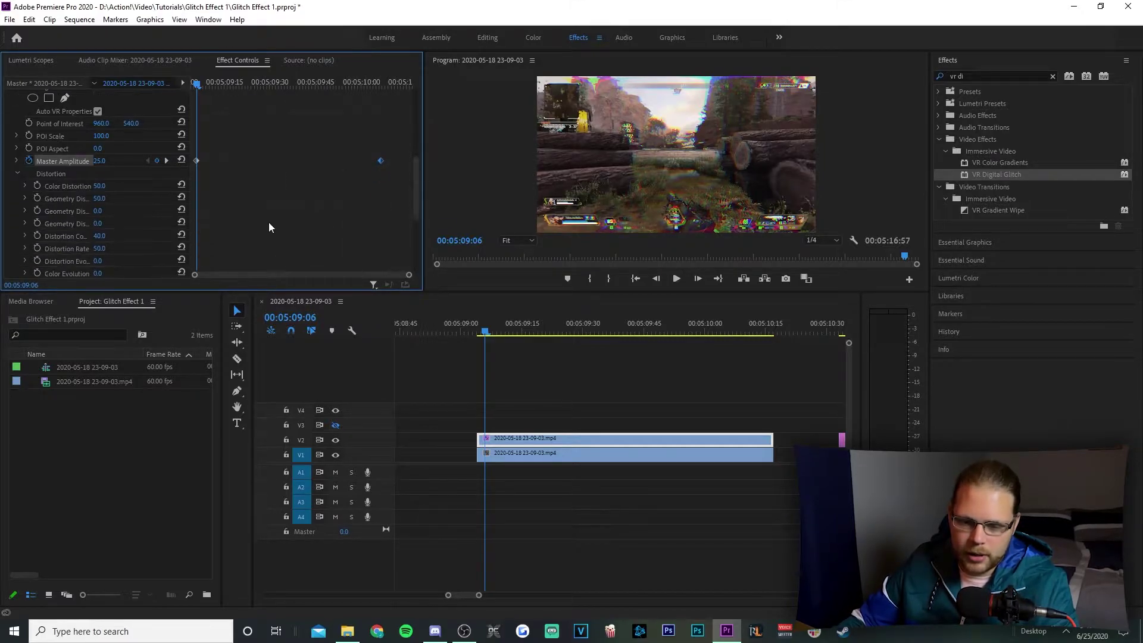
pyautogui.click(36, 185)
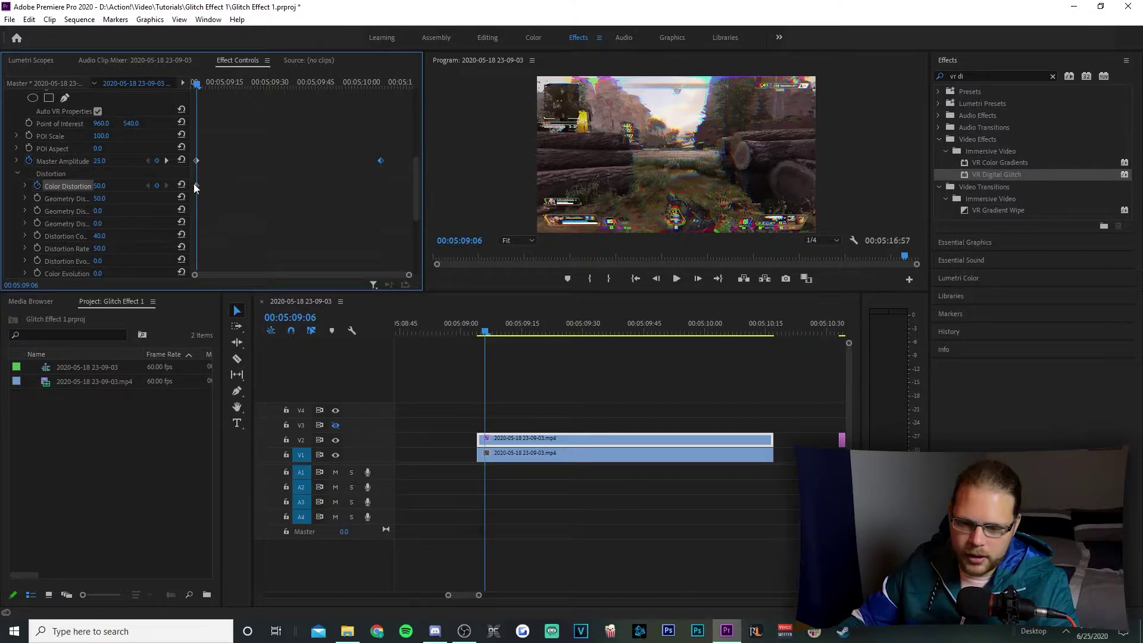
pyautogui.moveTo(200, 85); pyautogui.dragTo(381, 117)
pyautogui.moveTo(108, 186); pyautogui.dragTo(138, 186)
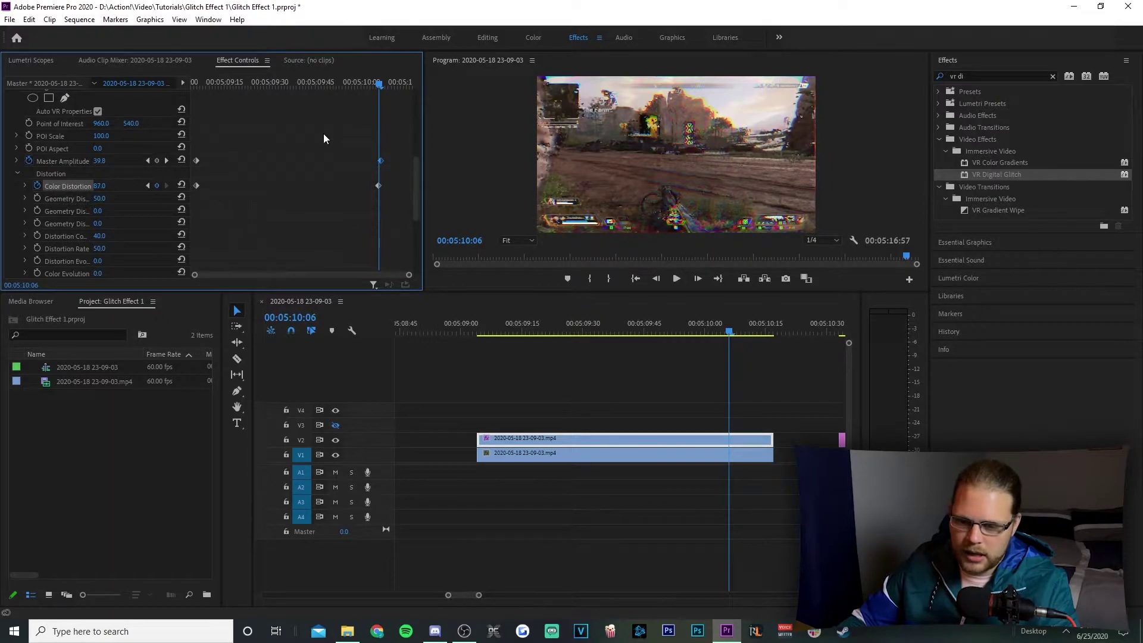
# Keyframe Color Evolution at 14° at 00:05:09:11 and 45° at 00:05:10:05
pyautogui.scroll(-4, 393, 196)
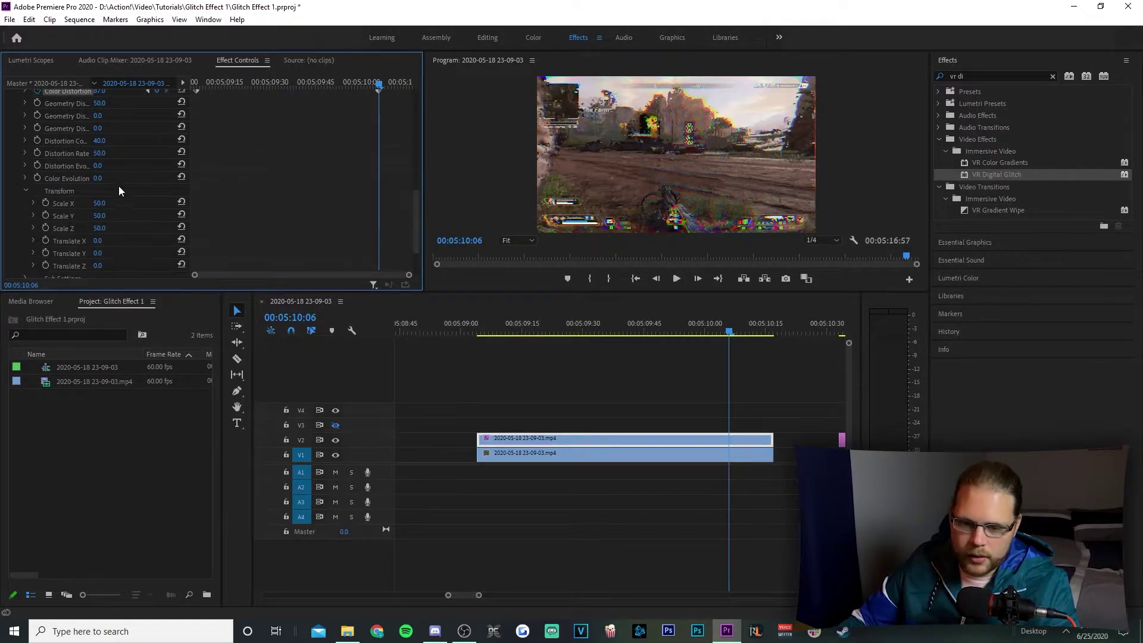
pyautogui.moveTo(379, 85); pyautogui.dragTo(211, 85)
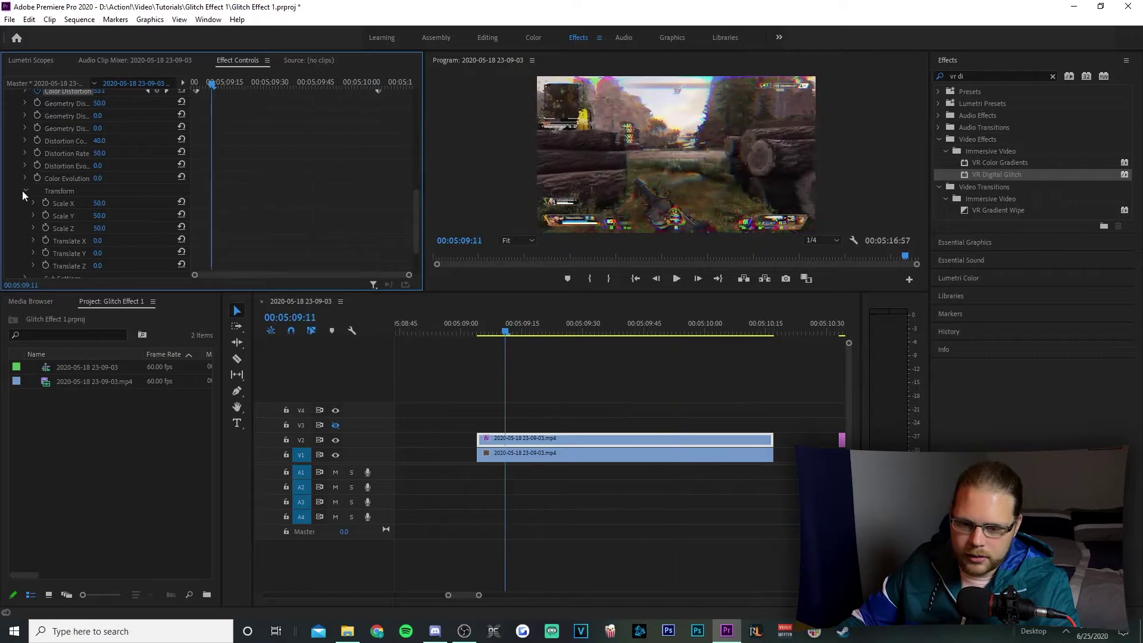
pyautogui.click(37, 178)
pyautogui.click(98, 178)
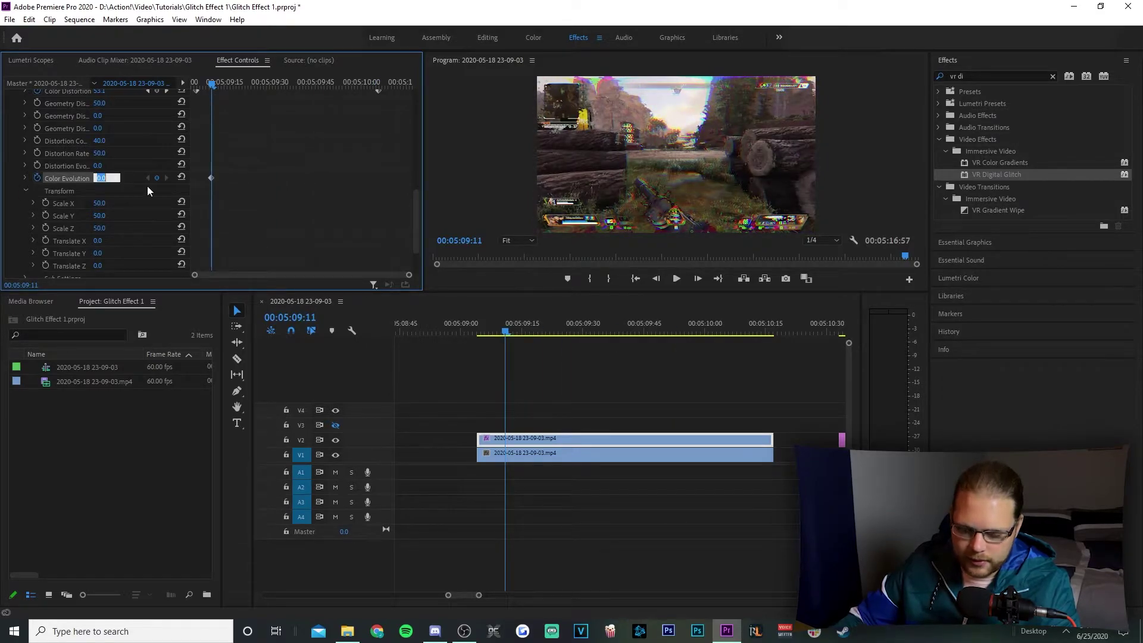
pyautogui.write('14')
pyautogui.press('Return')
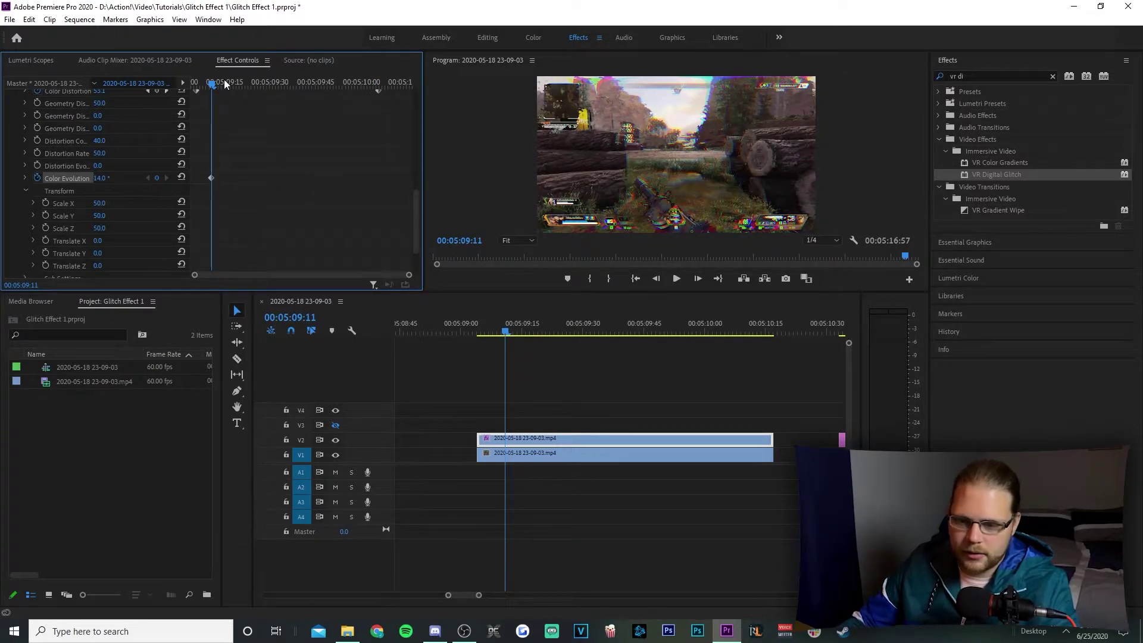
pyautogui.moveTo(212, 85); pyautogui.dragTo(377, 96)
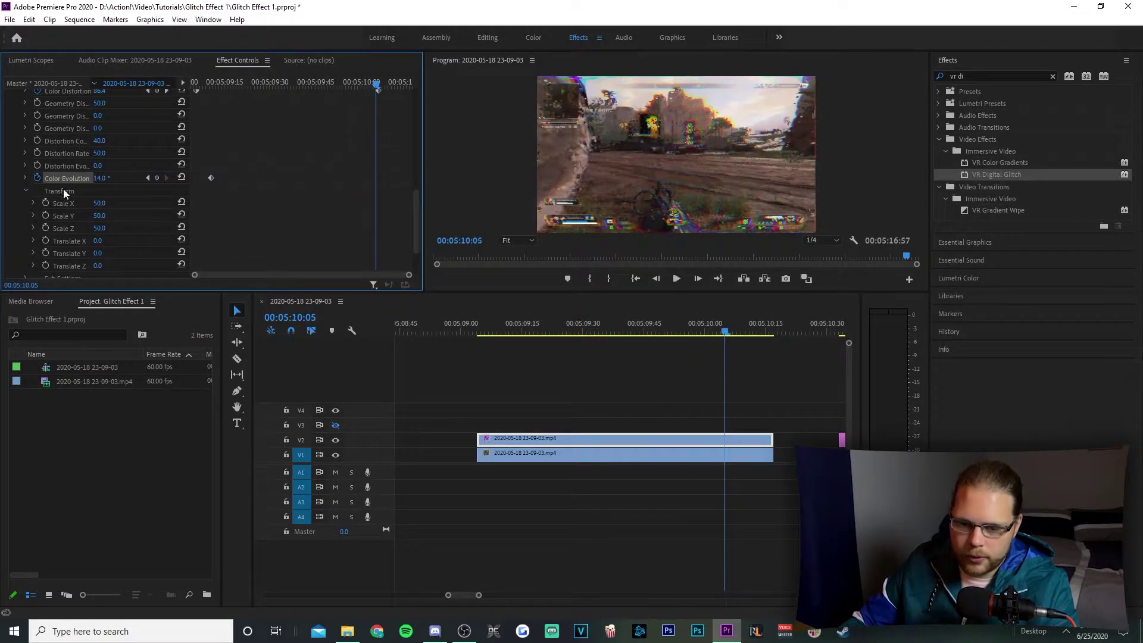
pyautogui.click(100, 179)
pyautogui.write('45')
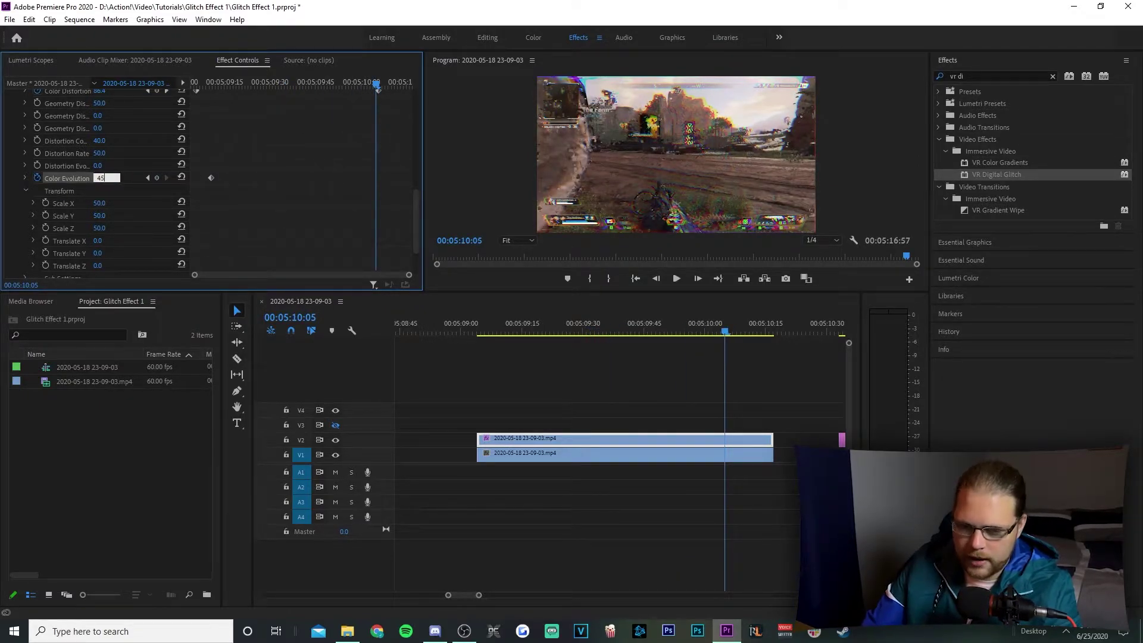
pyautogui.press('Return')
pyautogui.scroll(-1, 329, 195)
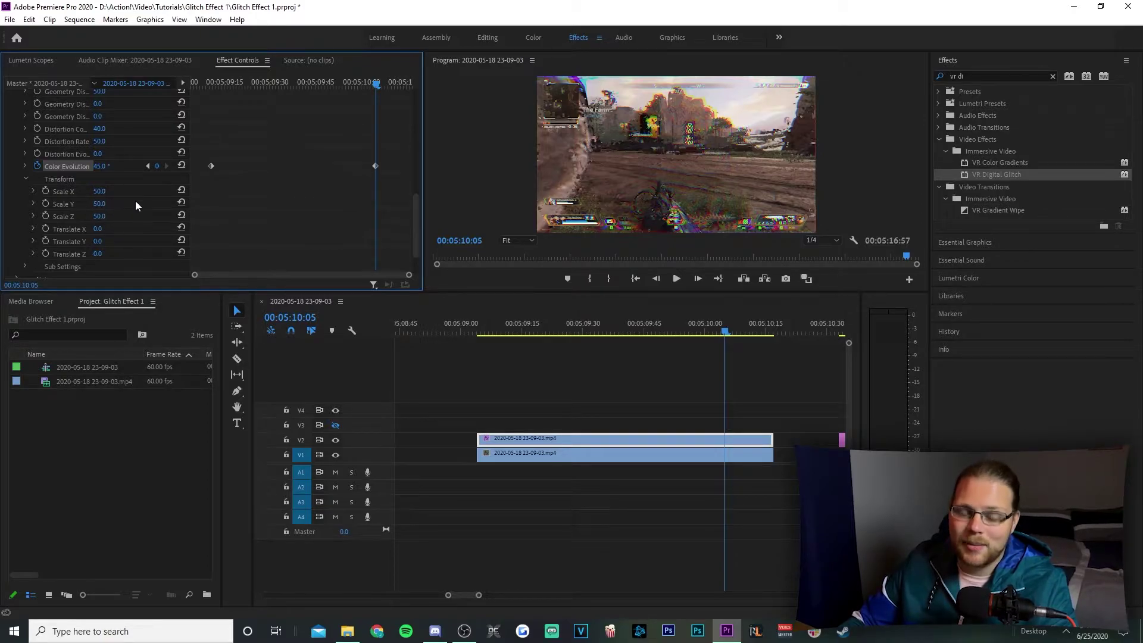
# Scrub the glitch's Transform Scale to X 83, Y 56, Z 27 and enter Random Seed 49
pyautogui.moveTo(101, 192); pyautogui.dragTo(86, 216)
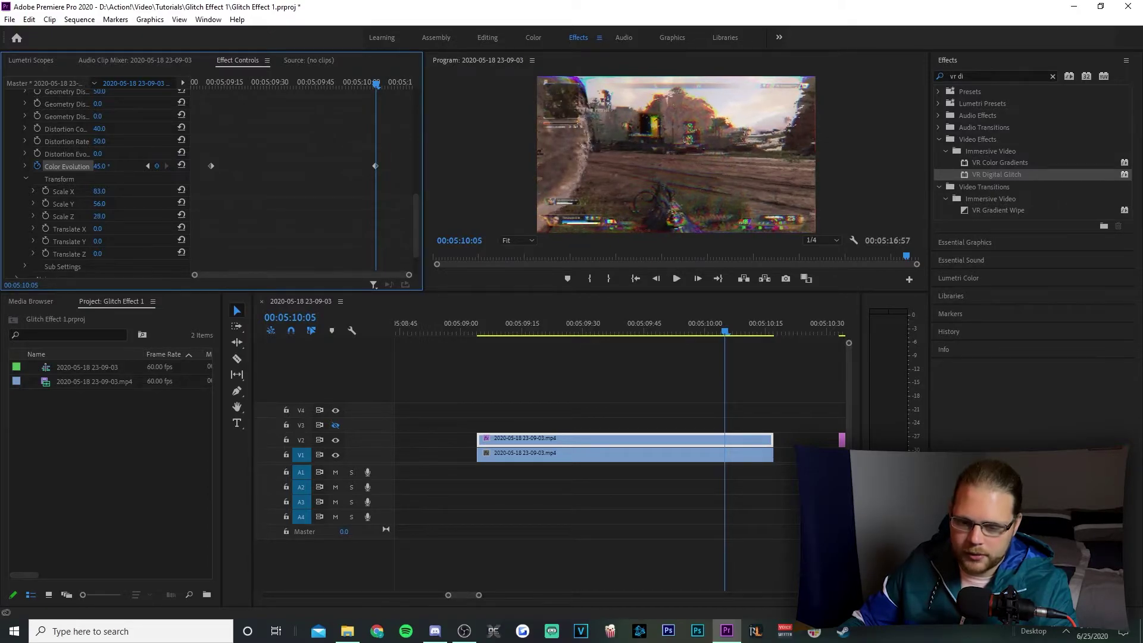
pyautogui.scroll(-3, 130, 270)
pyautogui.click(98, 246)
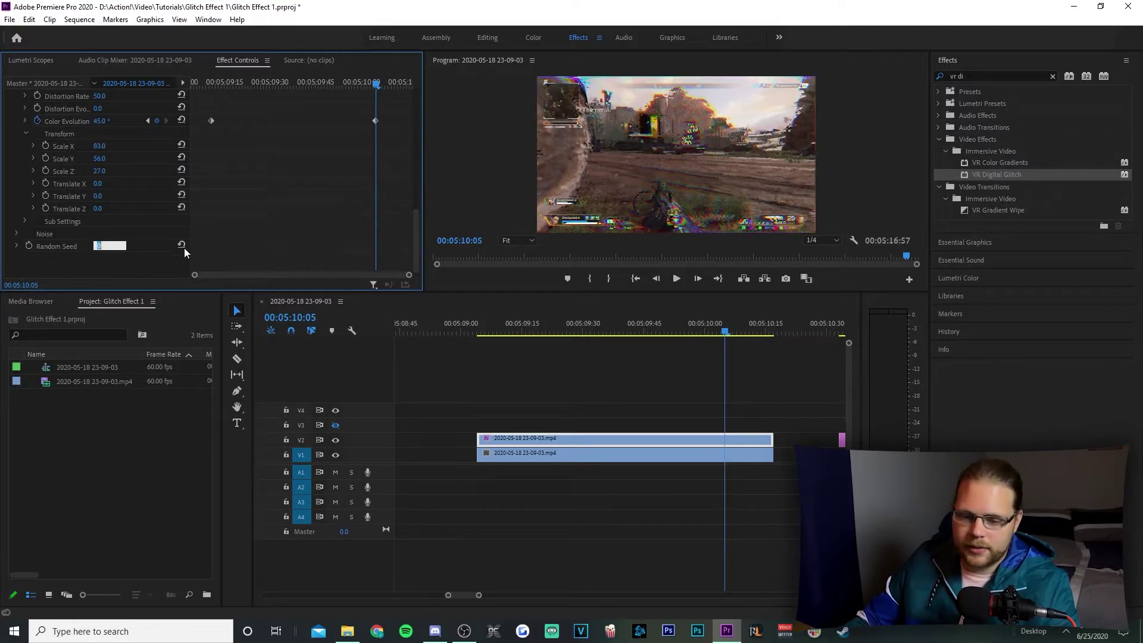
pyautogui.write('49')
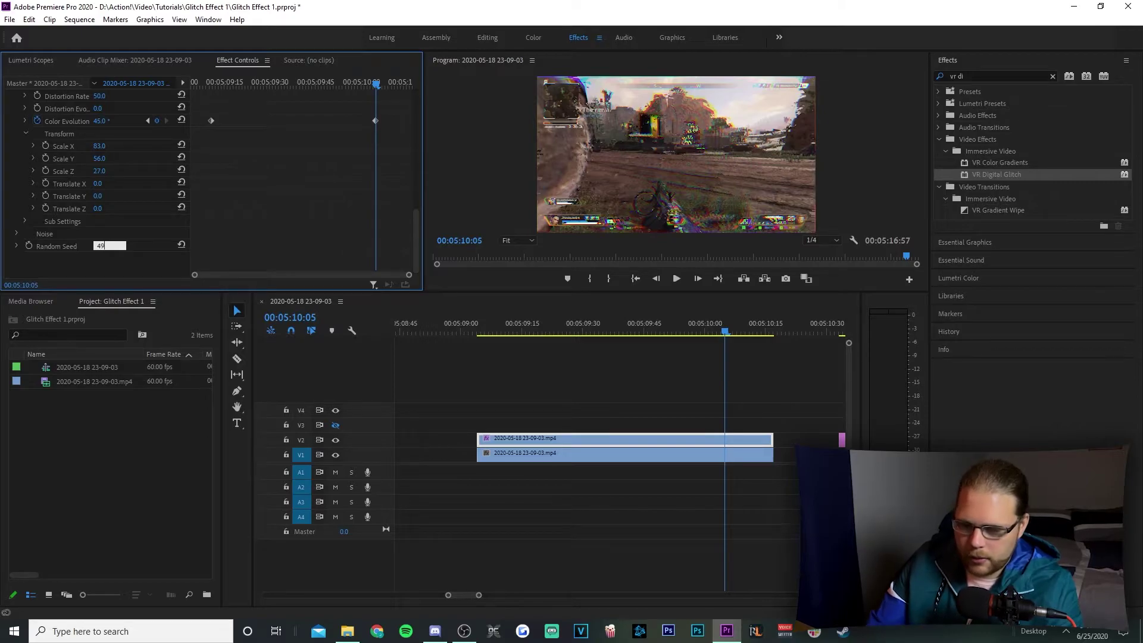
pyautogui.press('Return')
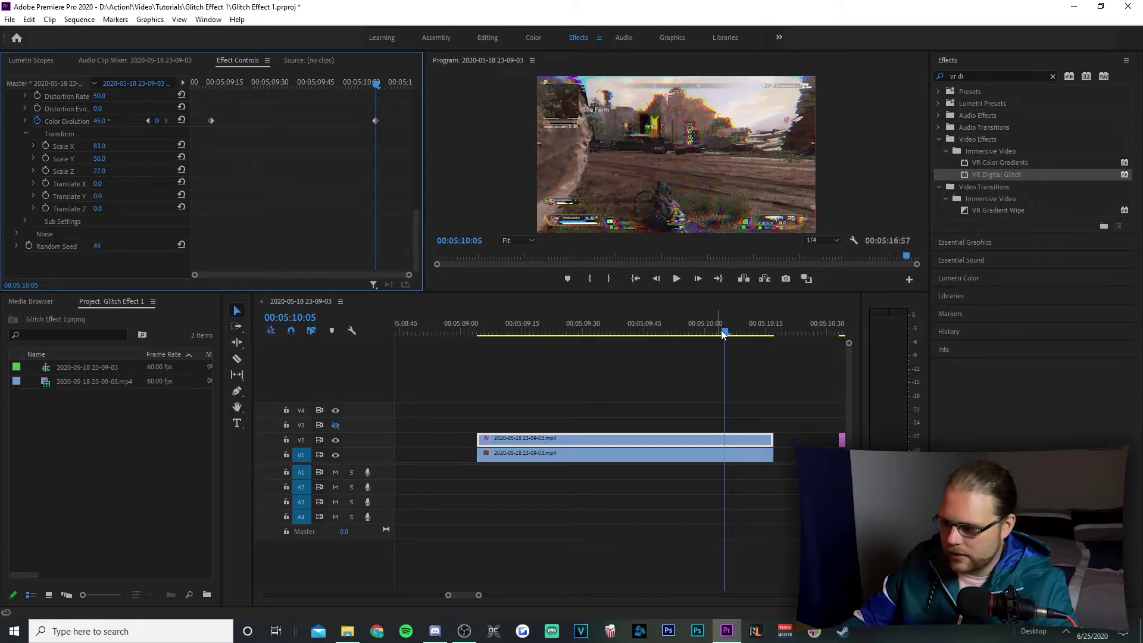
# Keyframe Distortion Evolution at 3° at 00:05:09:08 and 25° at 00:05:10:00
pyautogui.moveTo(723, 331); pyautogui.dragTo(562, 331)
pyautogui.scroll(3, 248, 83)
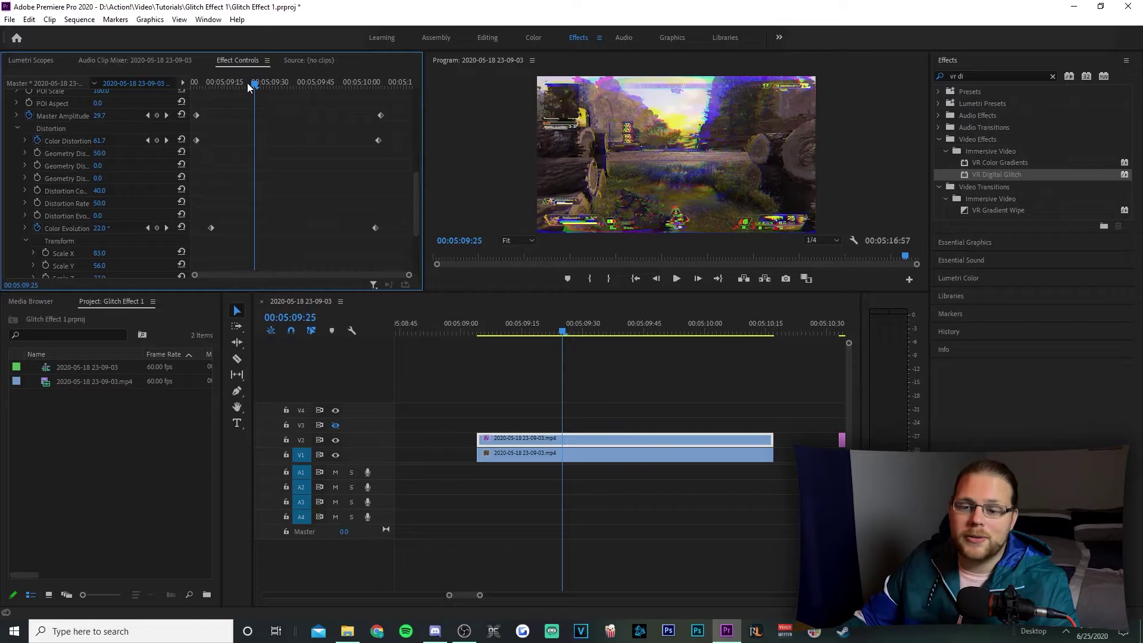
pyautogui.moveTo(247, 83); pyautogui.dragTo(202, 104)
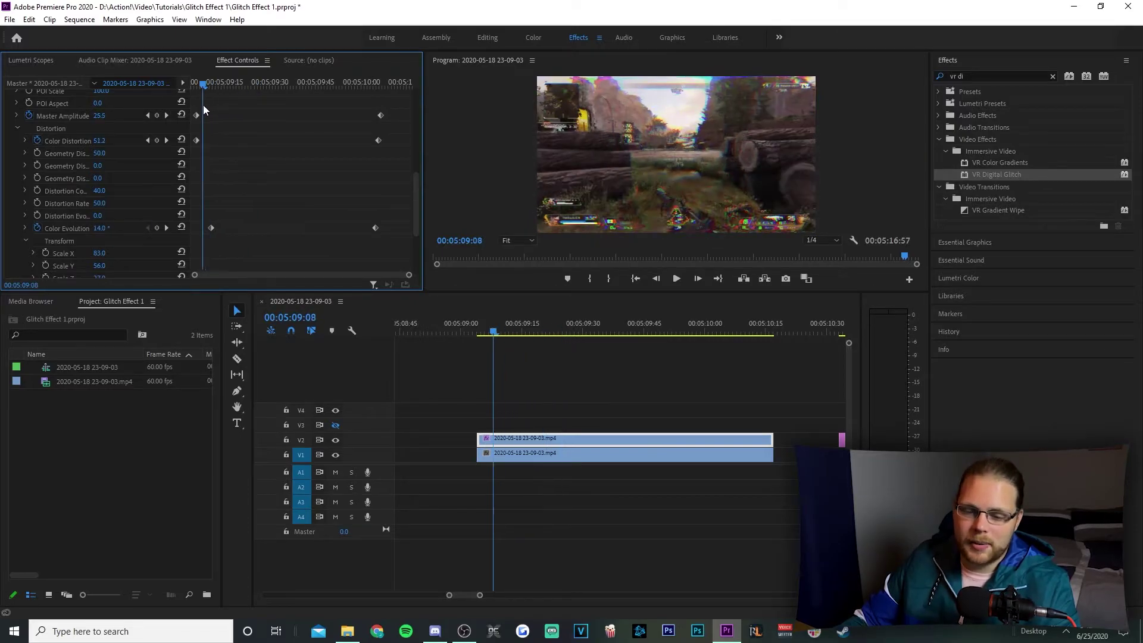
pyautogui.click(37, 215)
pyautogui.click(99, 203)
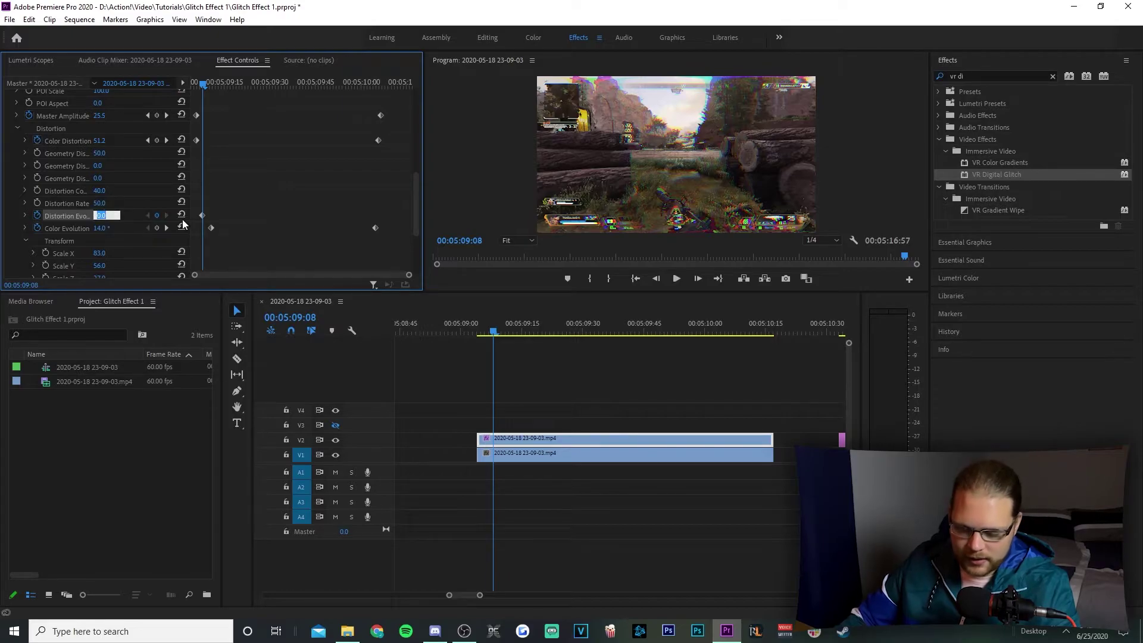
pyautogui.write('3')
pyautogui.press('Return')
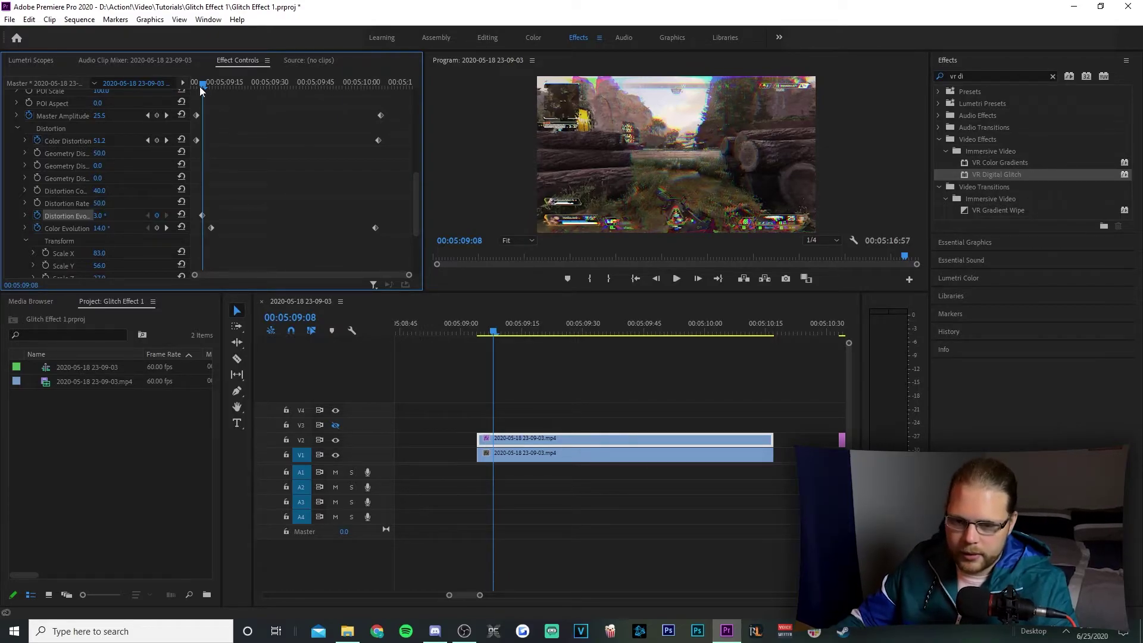
pyautogui.moveTo(199, 87); pyautogui.dragTo(362, 106)
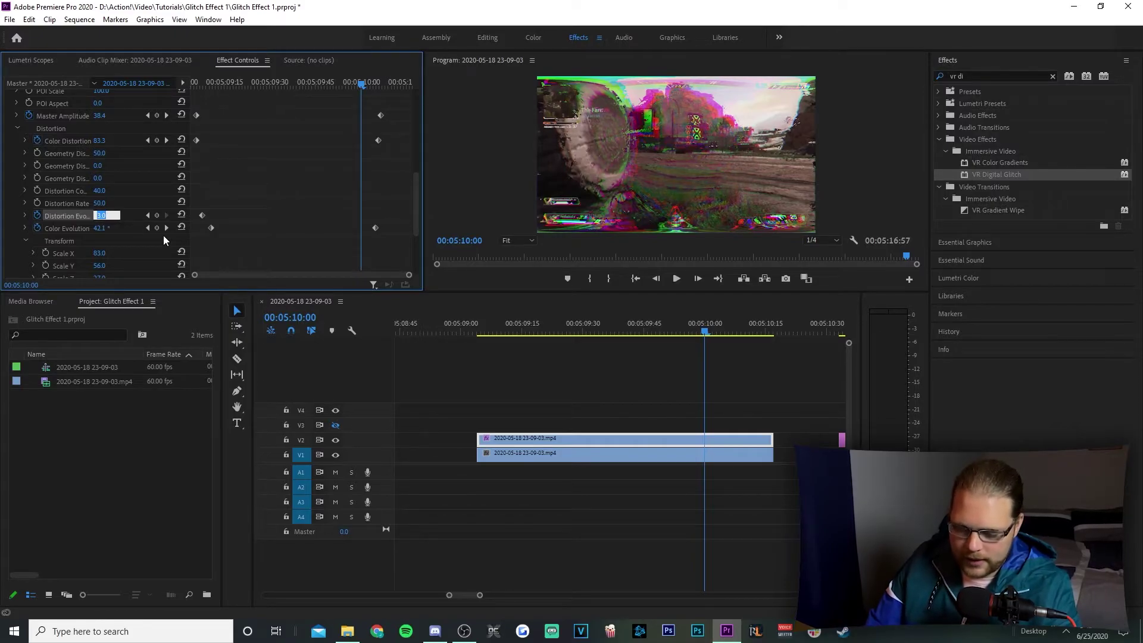
pyautogui.write('25')
pyautogui.press('Return')
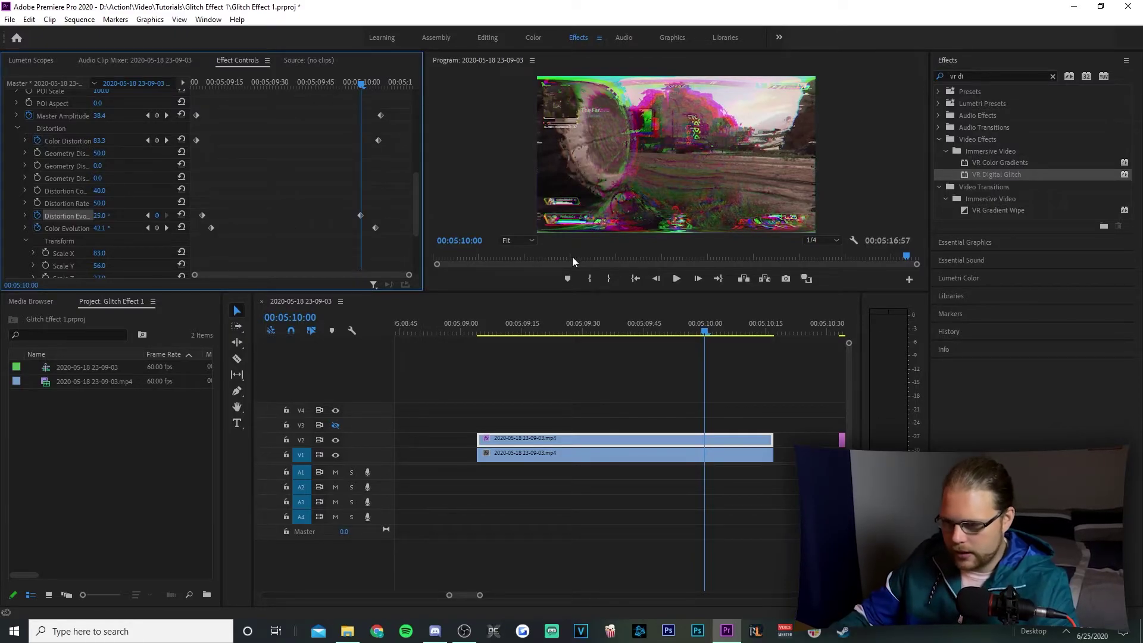
# Preview the glitch, then drag the first keyframes left to the start of the clip
pyautogui.moveTo(704, 337); pyautogui.dragTo(599, 346)
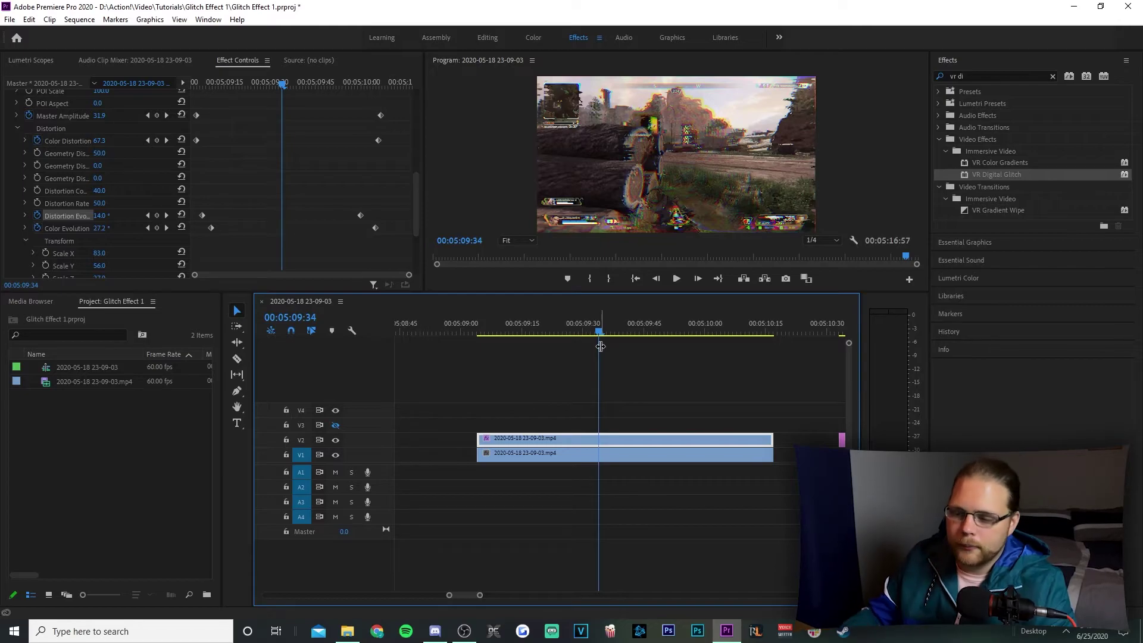
pyautogui.moveTo(600, 347); pyautogui.dragTo(570, 346)
pyautogui.moveTo(196, 113); pyautogui.dragTo(188, 113)
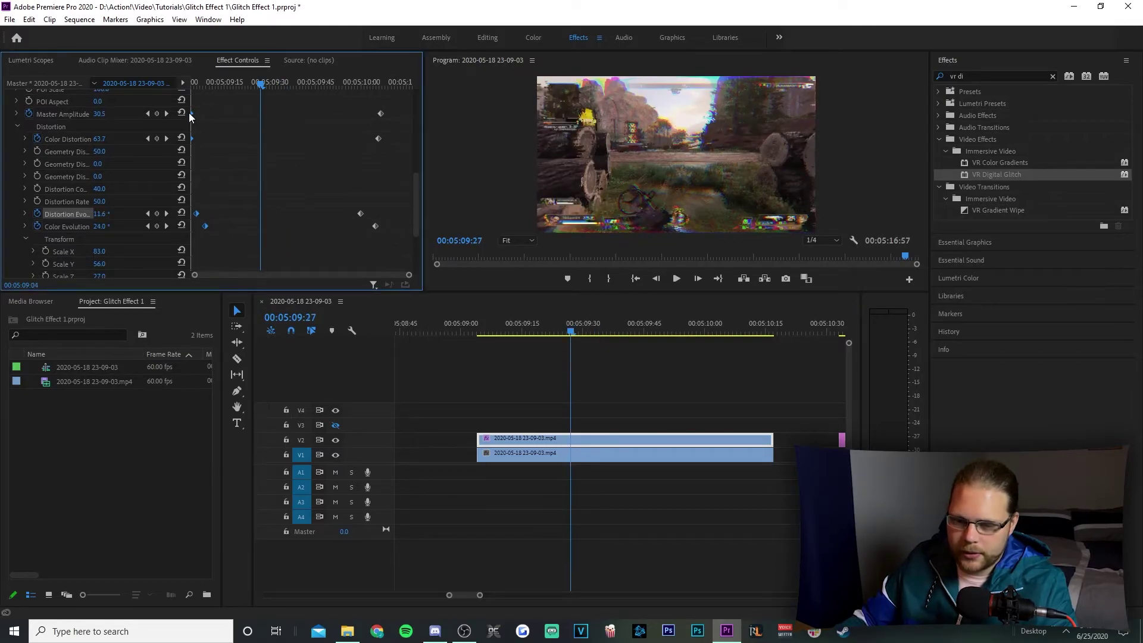
pyautogui.click(196, 214)
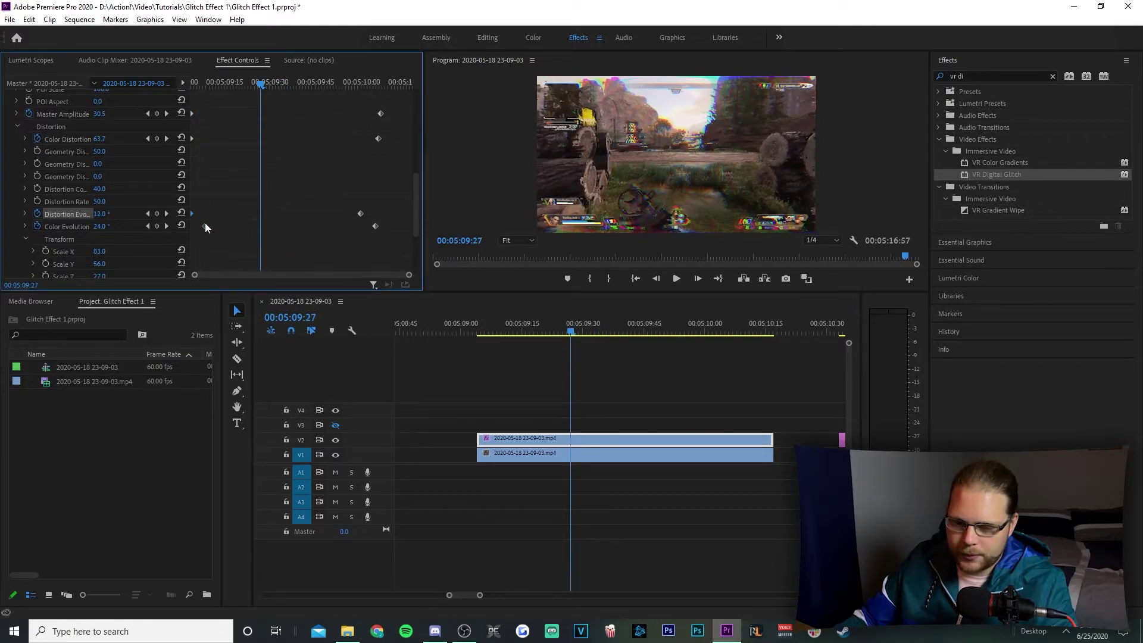